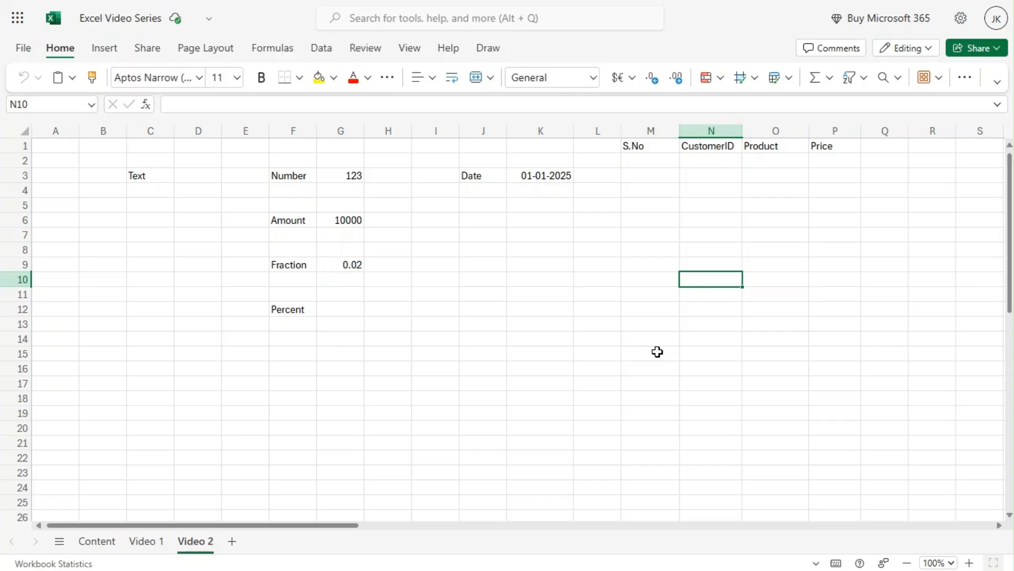
Step: Format the Text cell C3 with bold lettering, a yellow fill and a red font colour
click(372, 366)
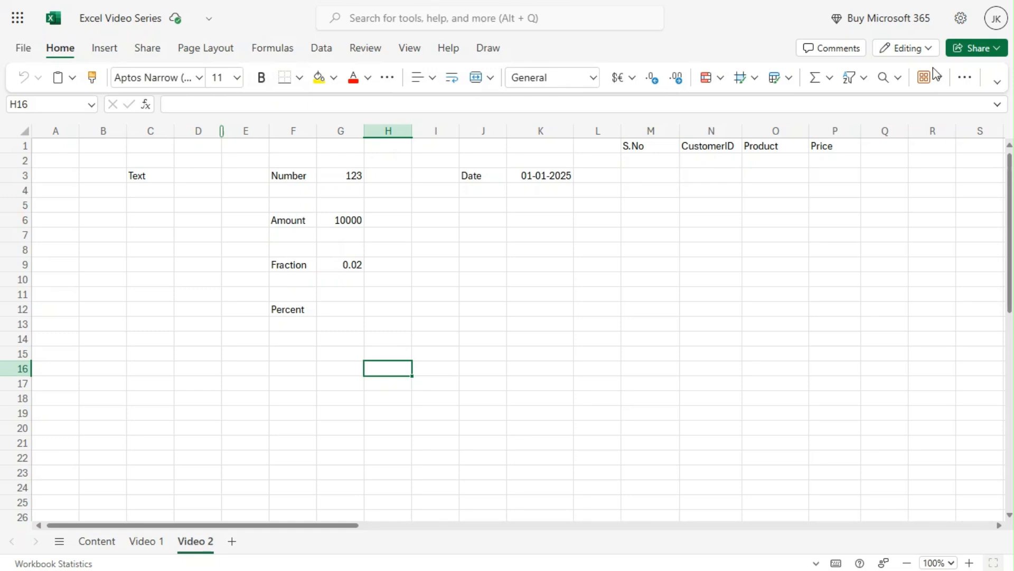
click(134, 254)
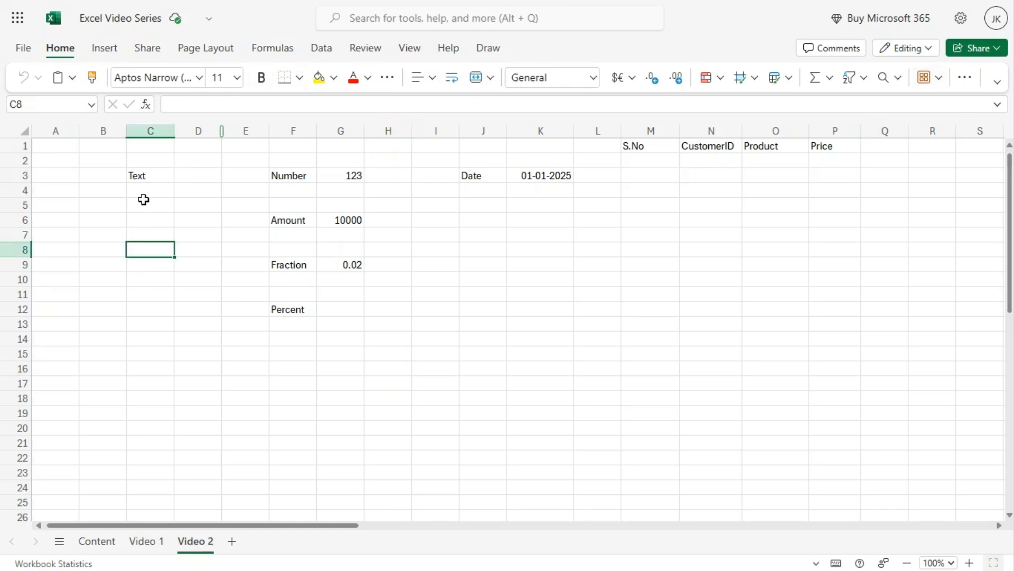
click(138, 176)
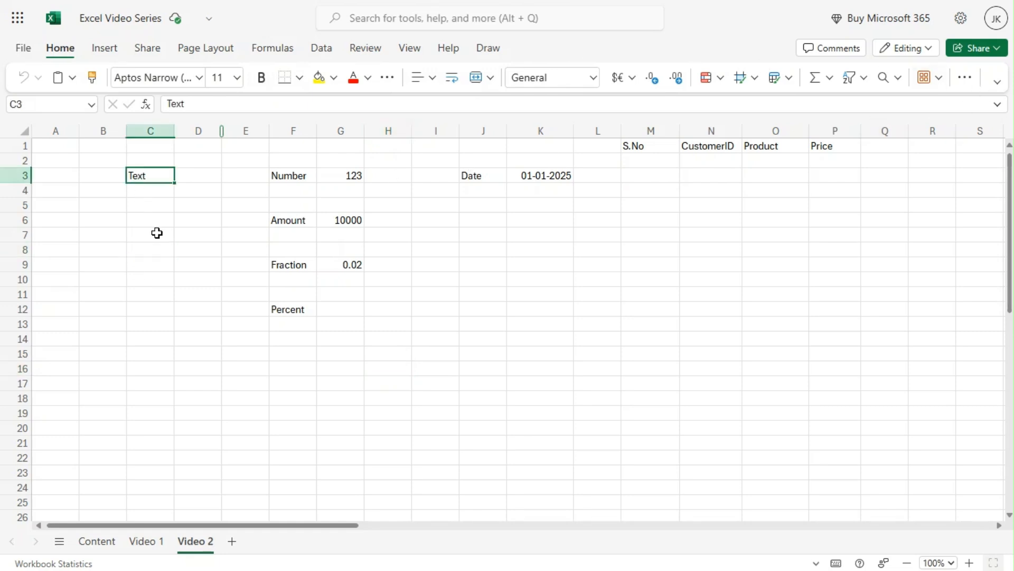
click(262, 83)
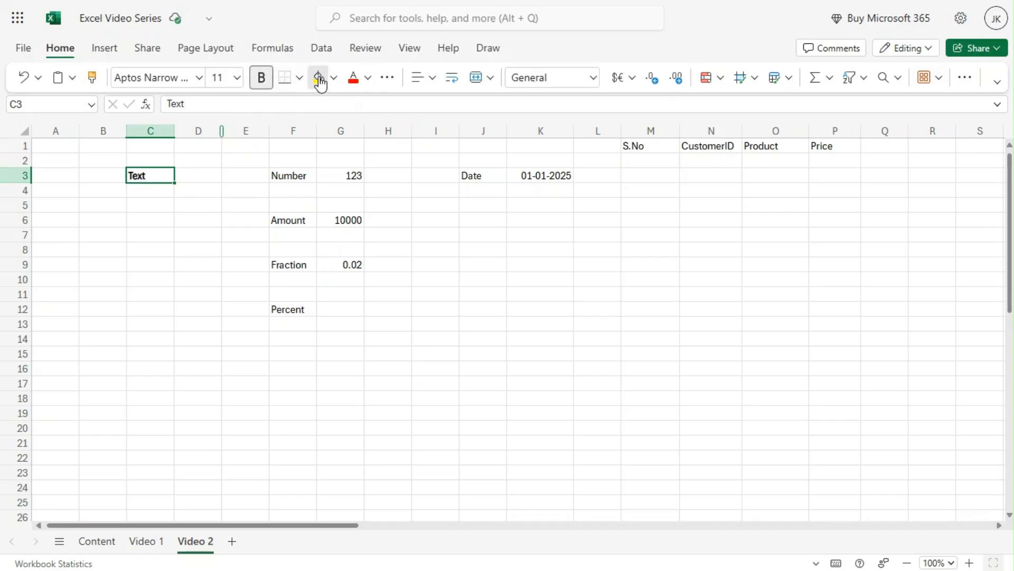
click(319, 79)
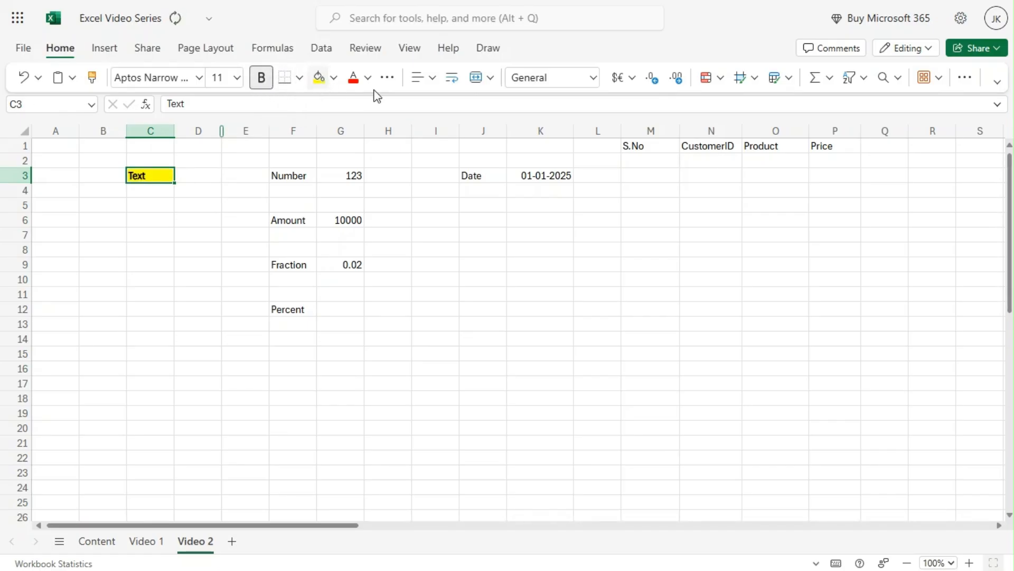
click(359, 83)
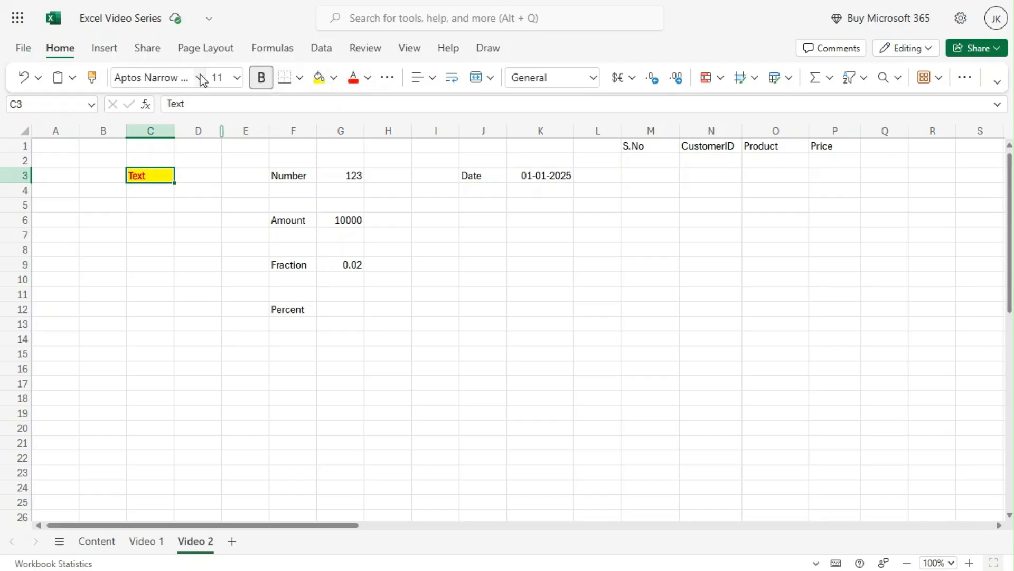
Step: Change the font of cell C3 to DilleniaUPC from the Office fonts
click(200, 78)
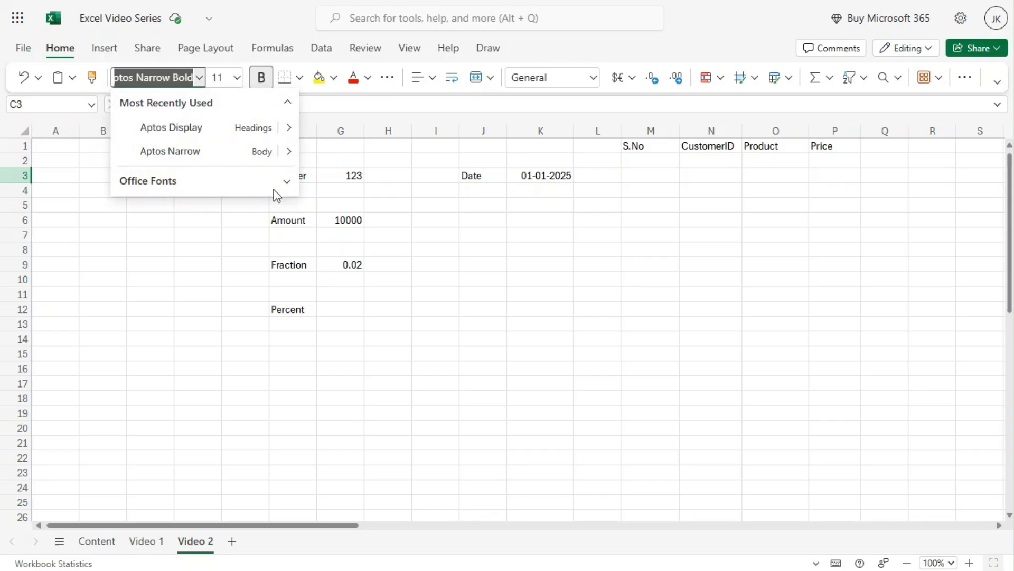
click(287, 180)
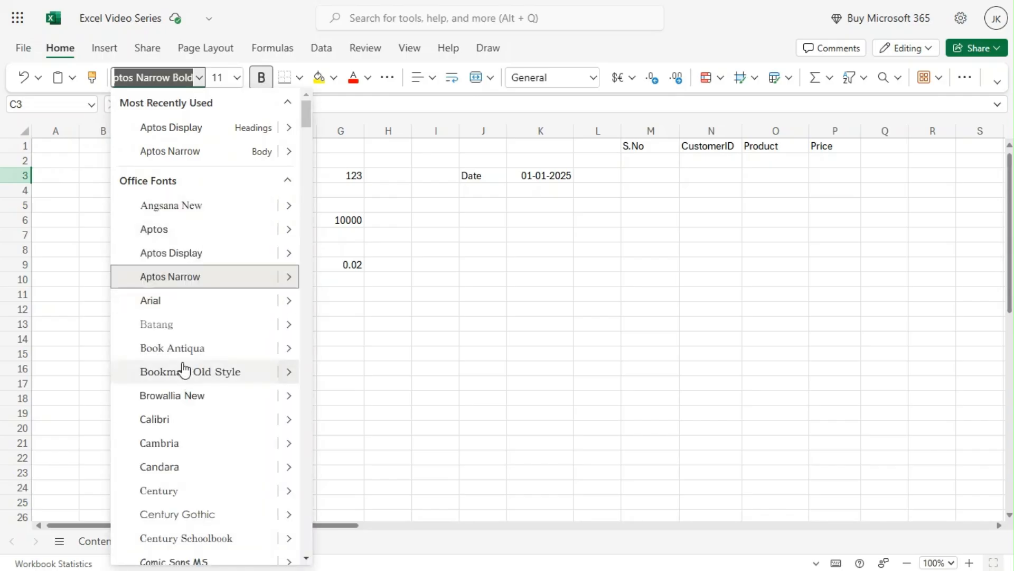
scroll(189, 362, down, 6)
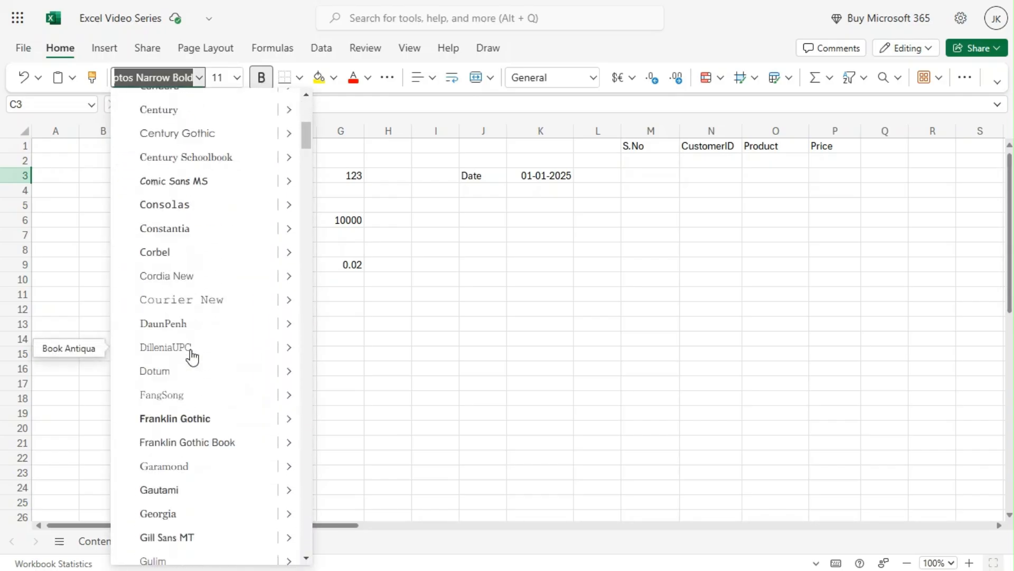
scroll(190, 317, down, 1)
click(186, 283)
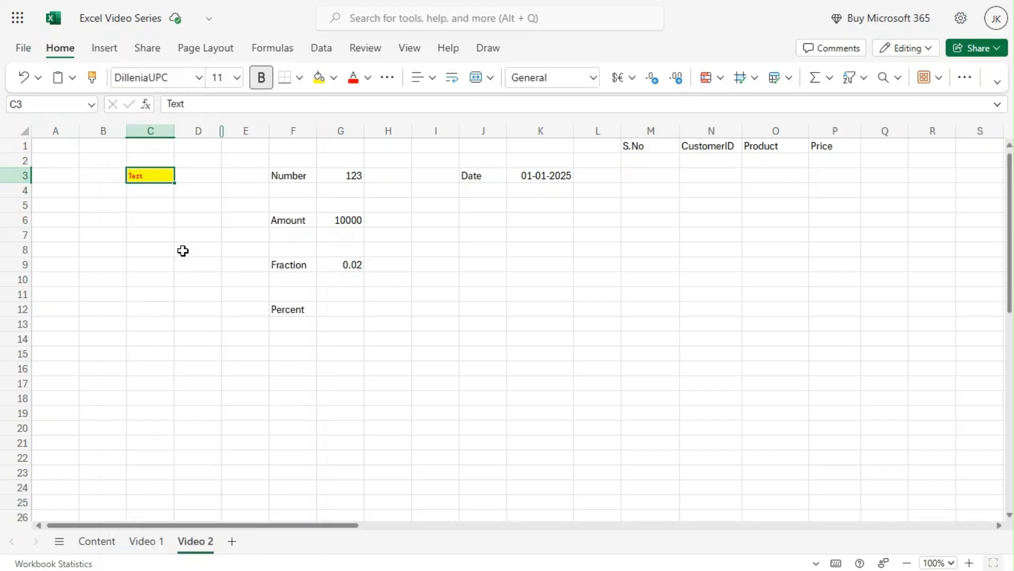
Step: Increase the font size of C3 to 20 and on to 28, and widen column C to give the text more room
click(237, 77)
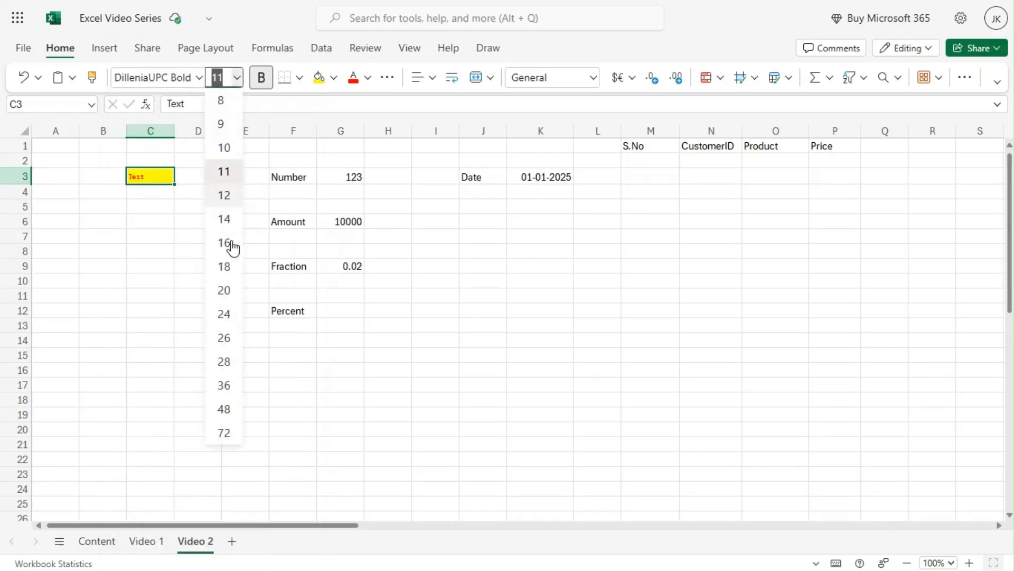
click(223, 290)
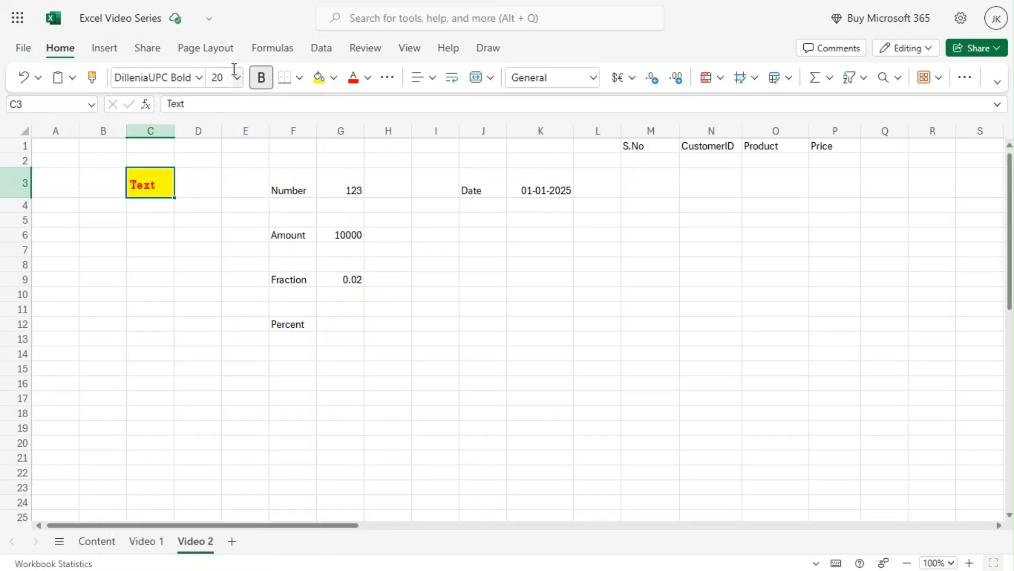
click(237, 77)
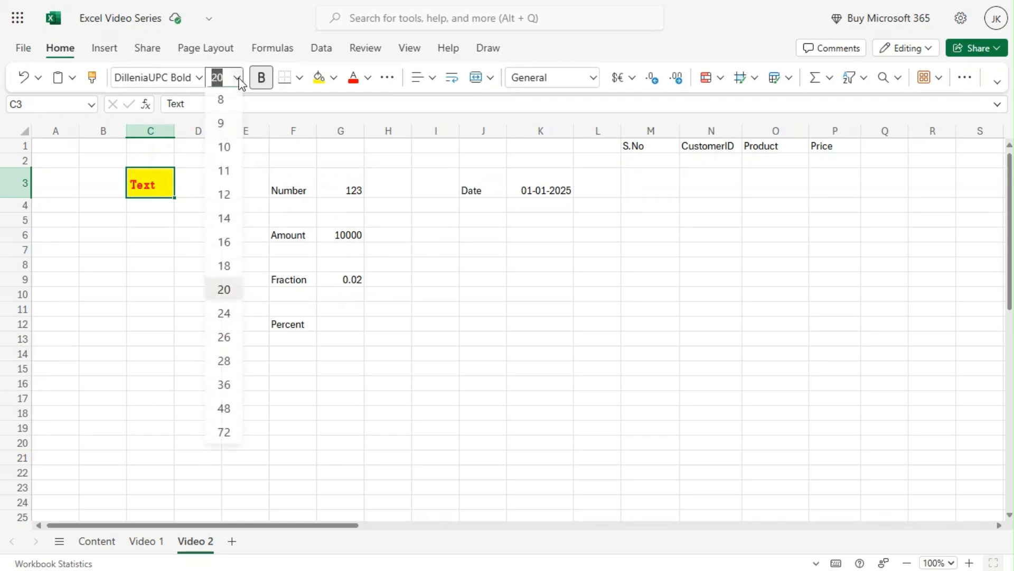
click(226, 363)
drag(174, 131, 249, 131)
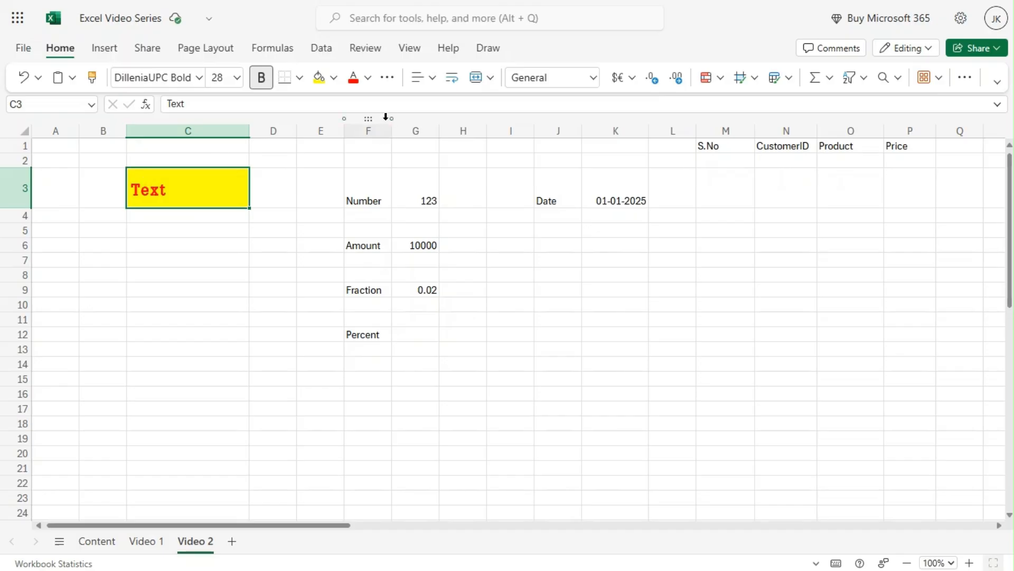
Step: Try left, centre and right horizontal alignment in turn on the text in C3
click(431, 82)
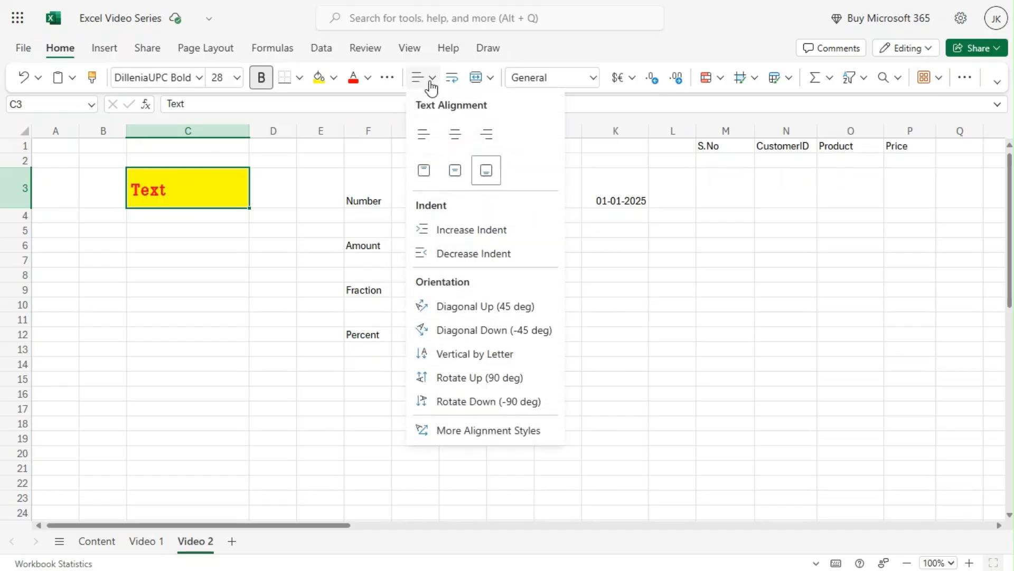
click(424, 134)
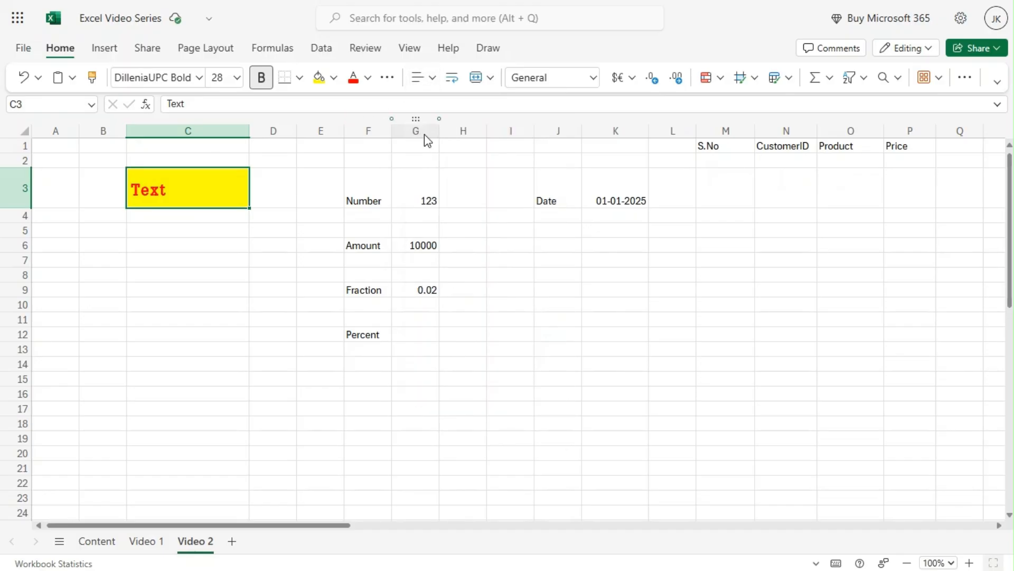
click(419, 82)
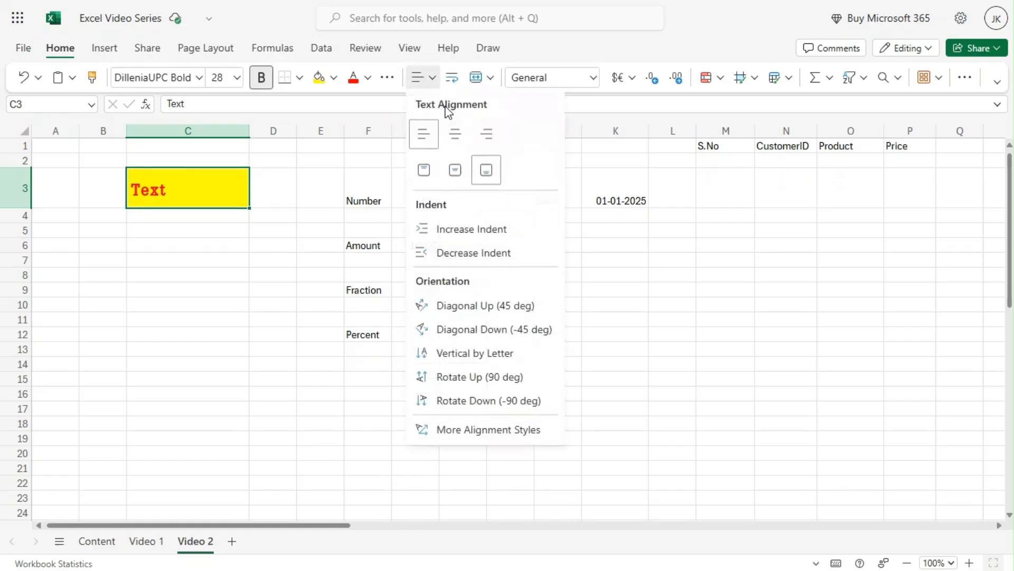
click(467, 146)
click(422, 83)
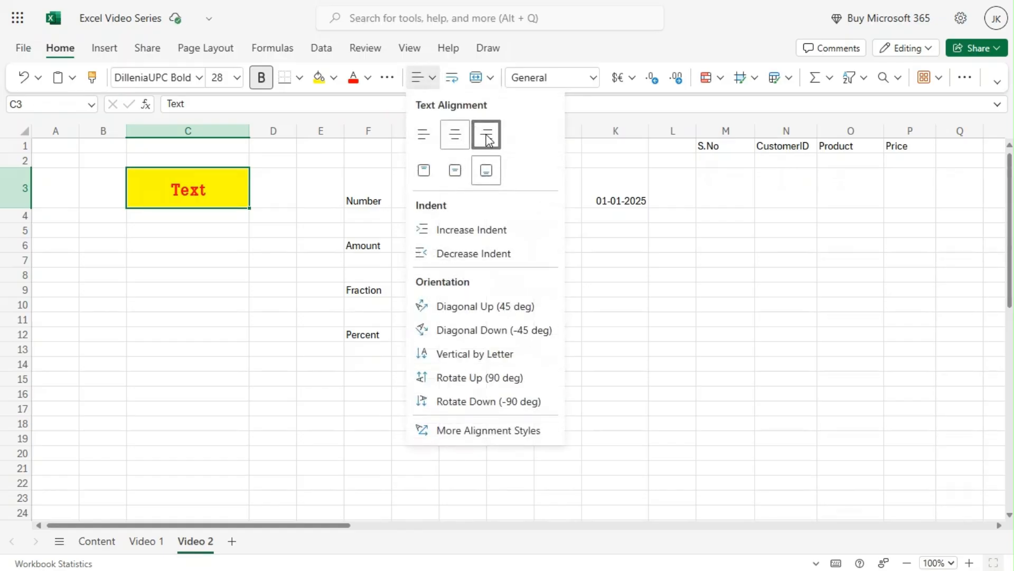
click(487, 138)
Step: Centre the text in C3 horizontally, and switch its vertical alignment to middle and on to top
click(418, 80)
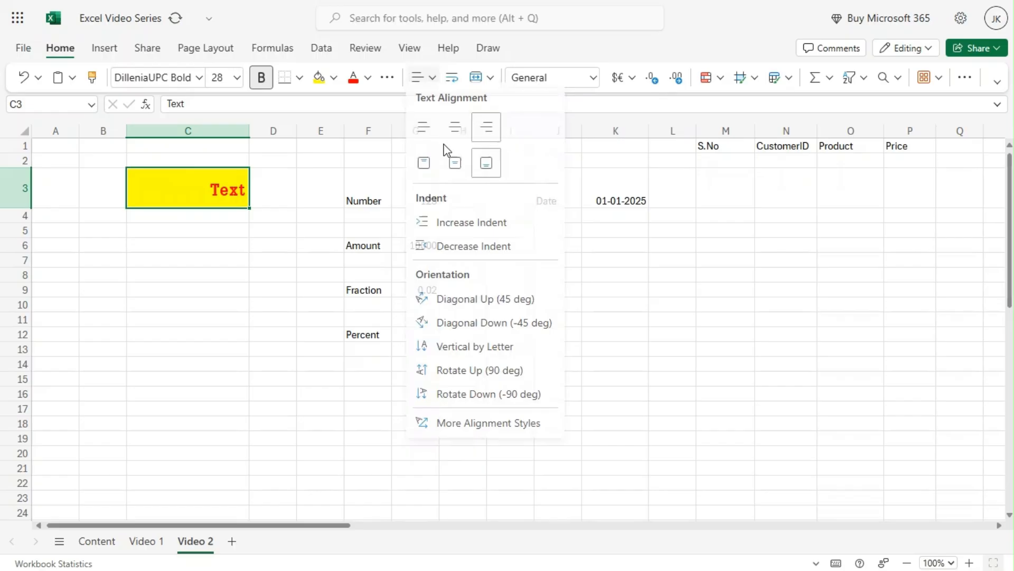
click(456, 174)
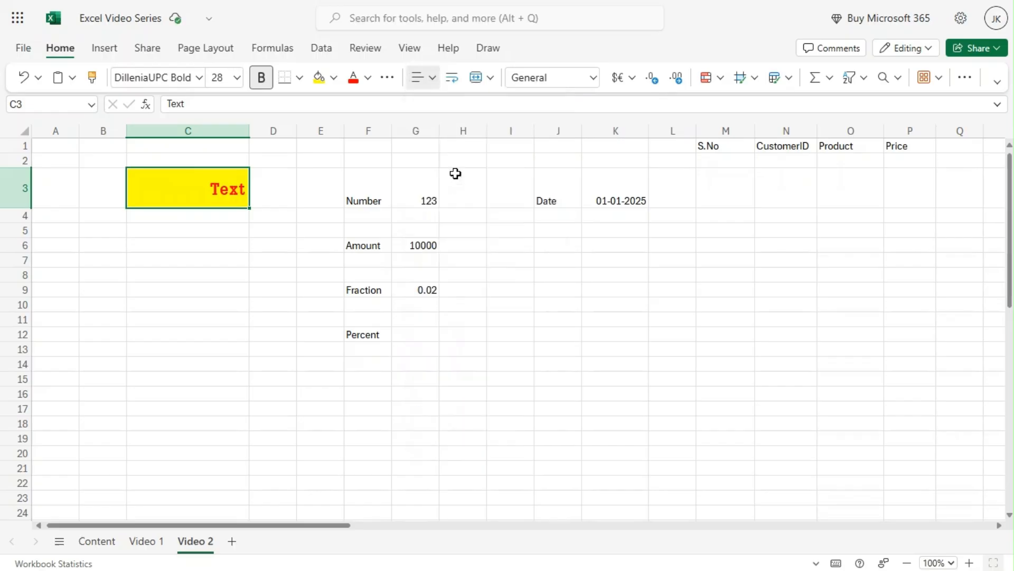
click(416, 79)
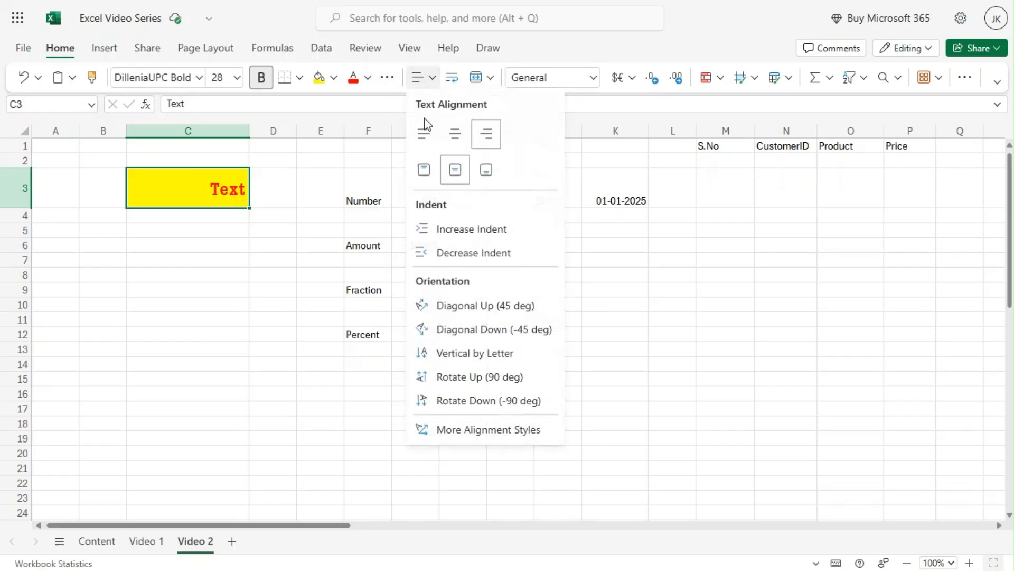
click(458, 136)
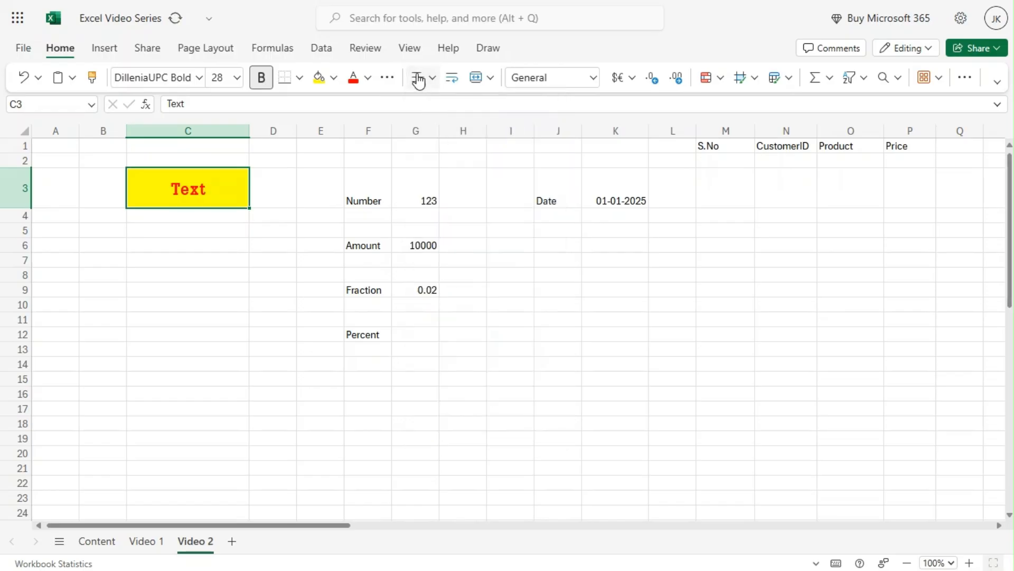
click(417, 80)
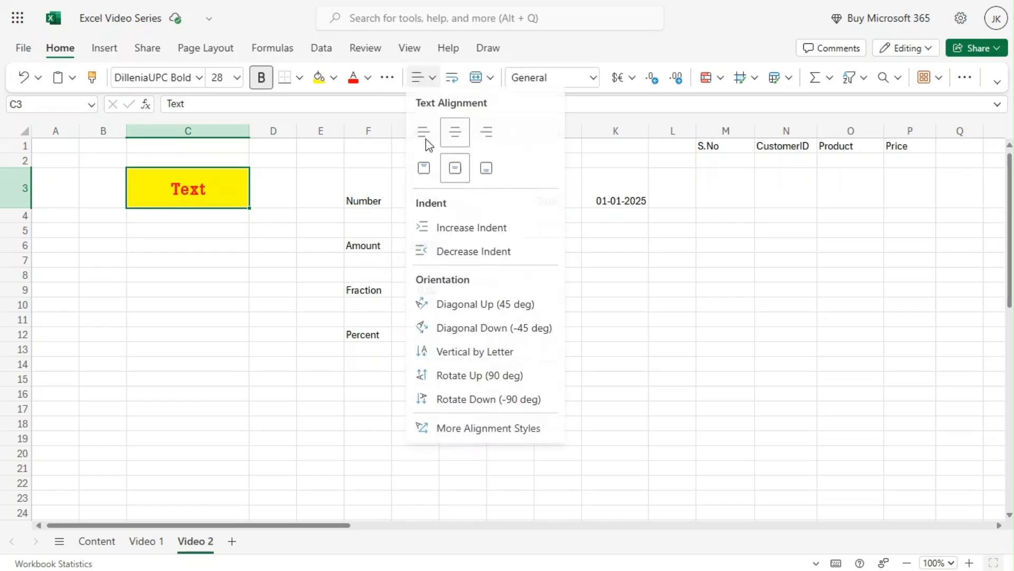
click(424, 171)
Step: Try the Diagonal Up (45 deg), Diagonal Down (-45 deg) and Vertical by Letter orientations on the text in C3
click(416, 80)
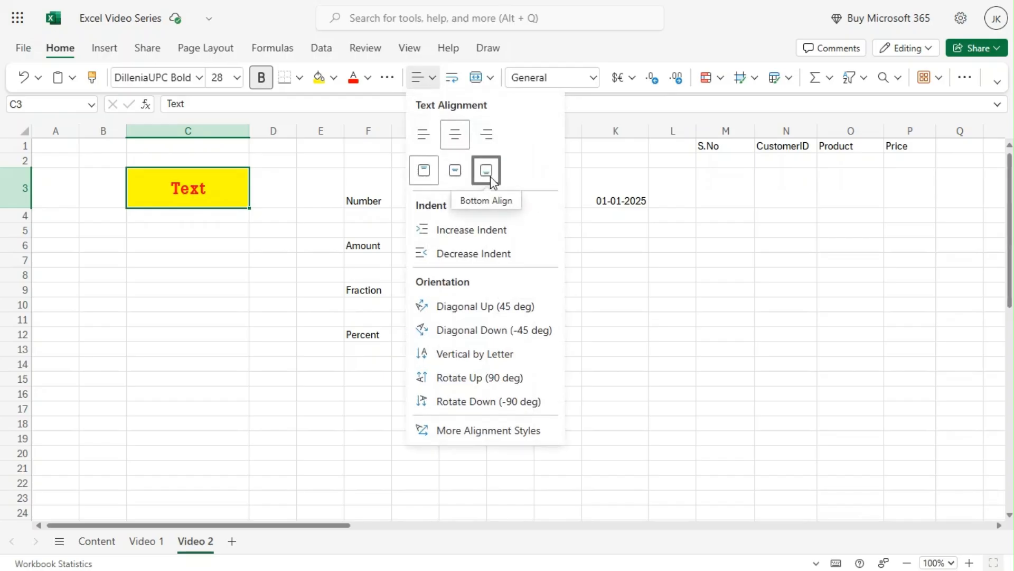
click(445, 311)
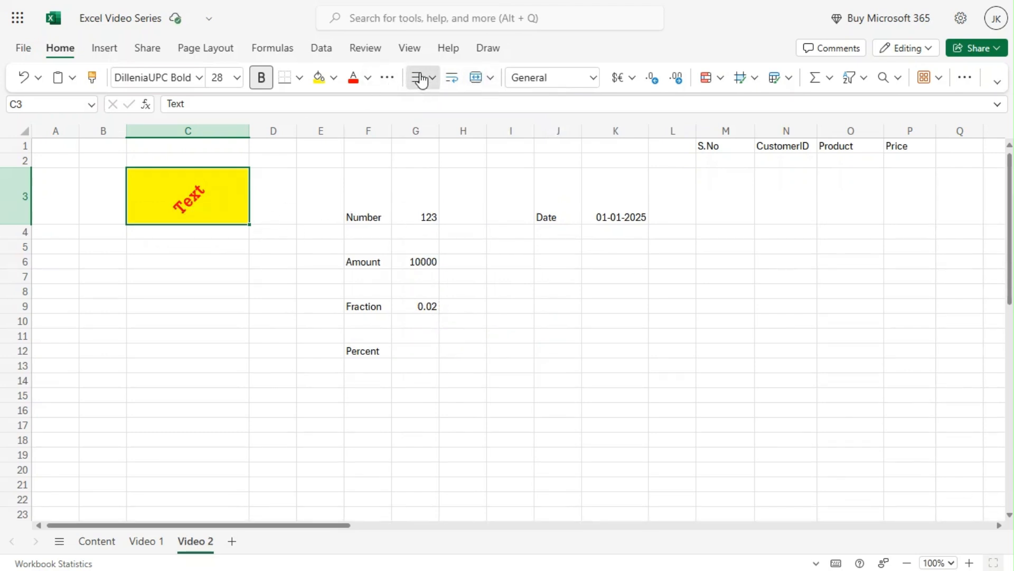
click(421, 79)
click(475, 330)
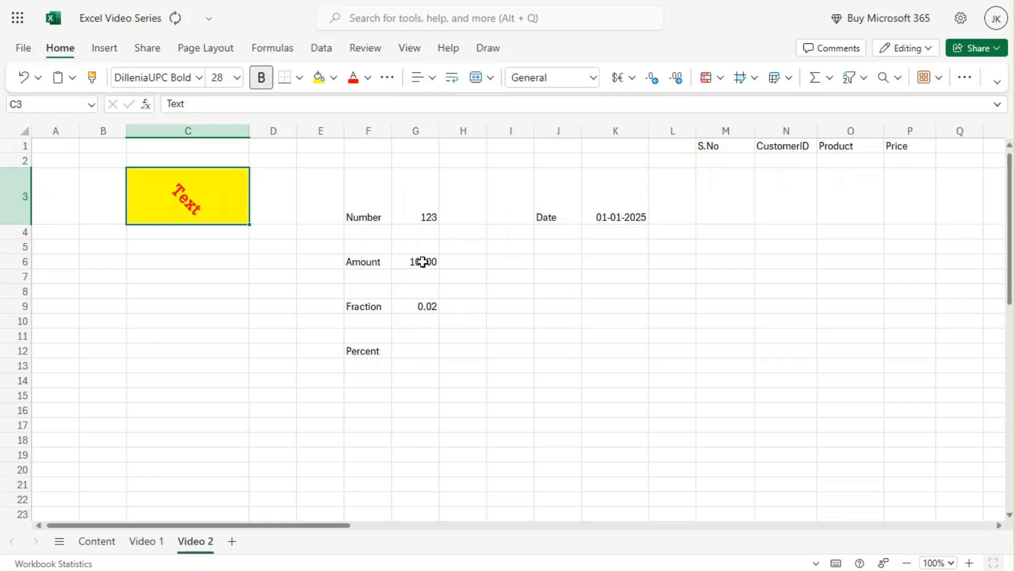
click(419, 80)
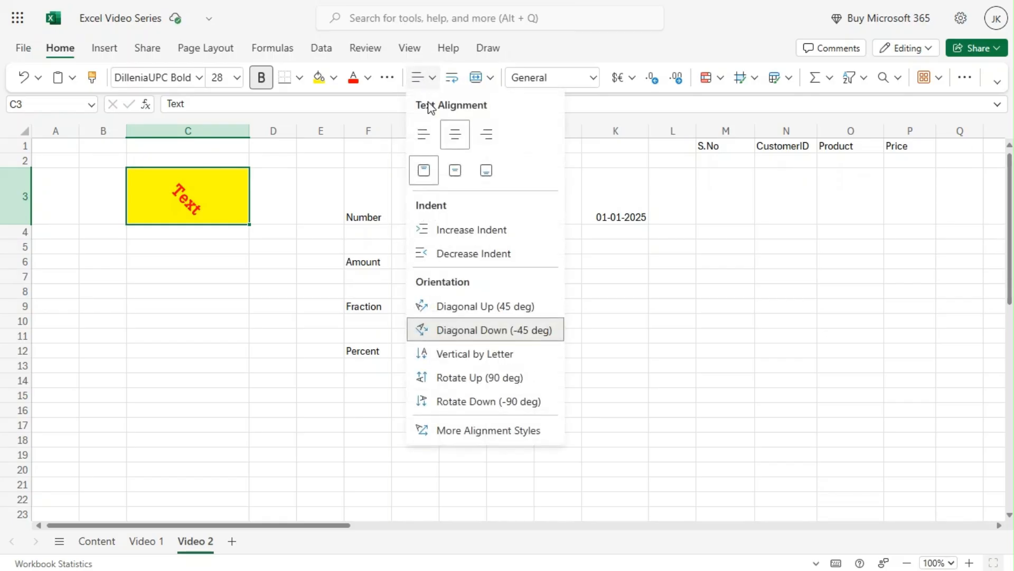
click(492, 359)
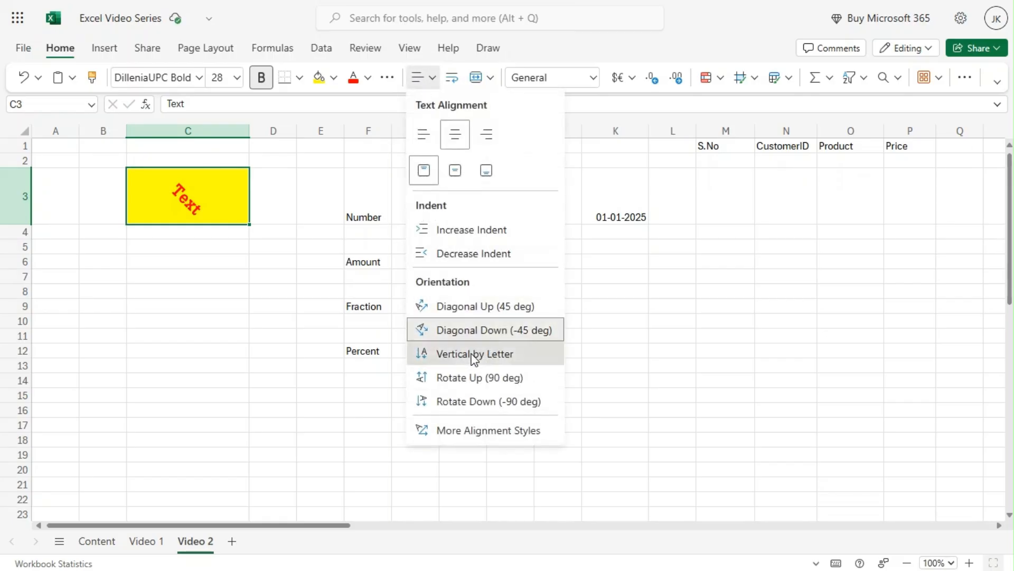
Step: Rotate the text in C3 up 90 degrees, and switch its orientation to Rotate Down (-90 deg)
click(420, 81)
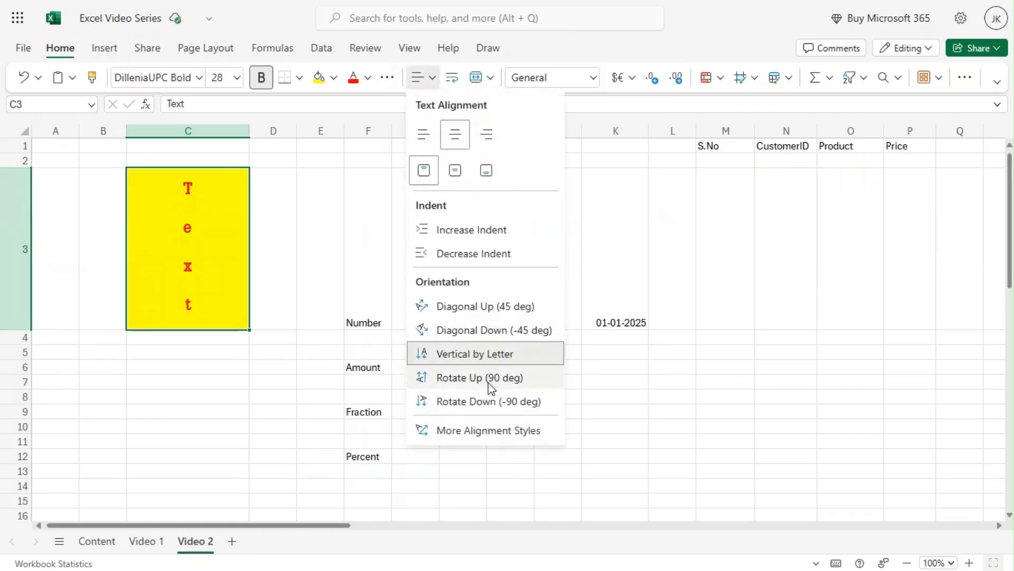
click(490, 383)
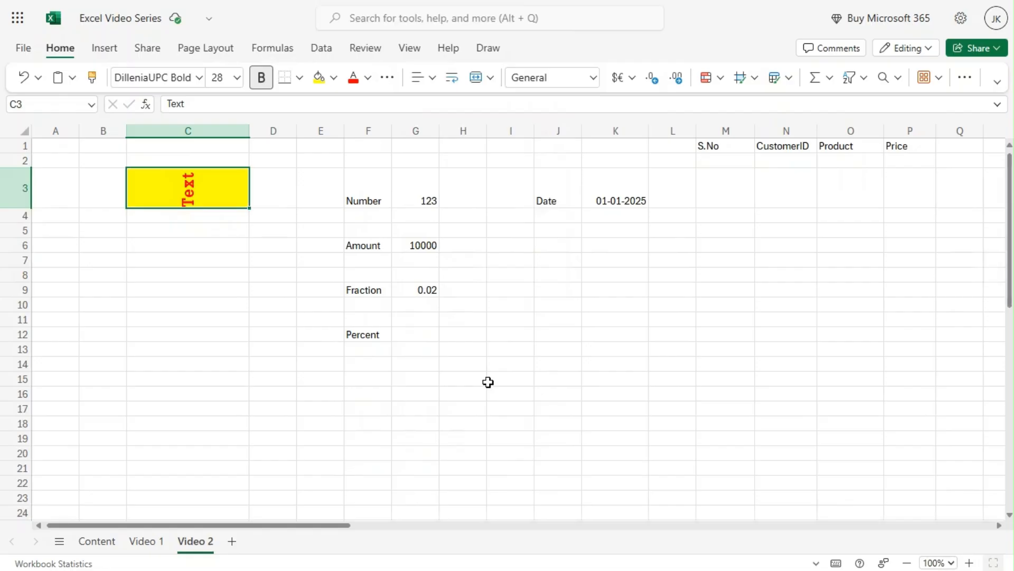
click(420, 79)
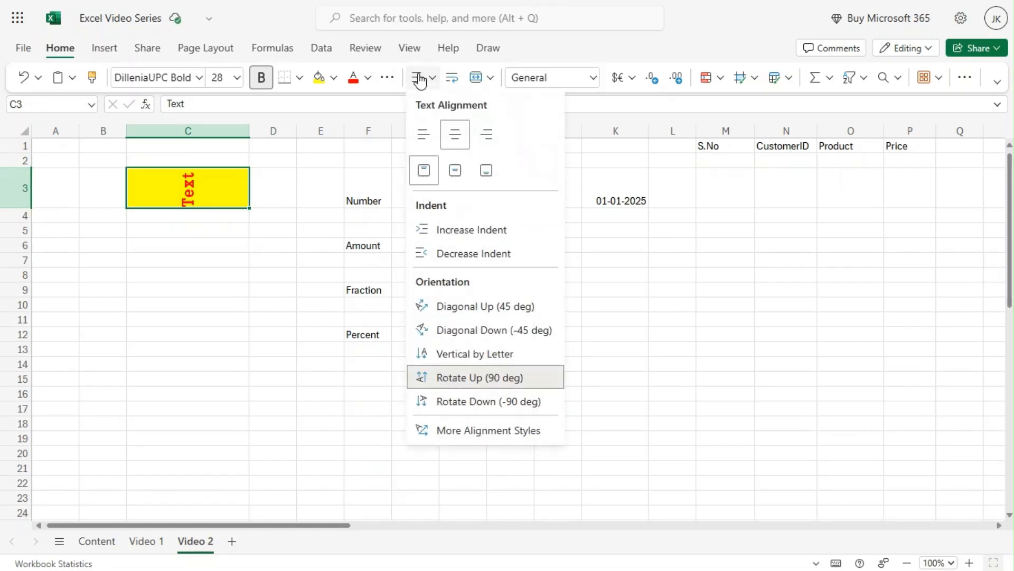
click(486, 402)
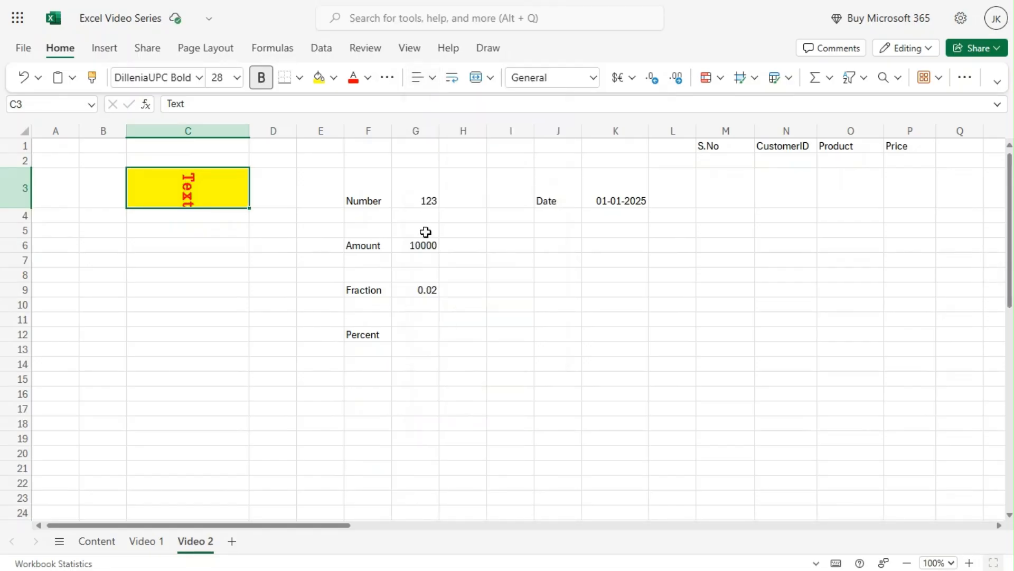
Step: Open the full formatting options for C3 and view its alignment and font settings
click(419, 78)
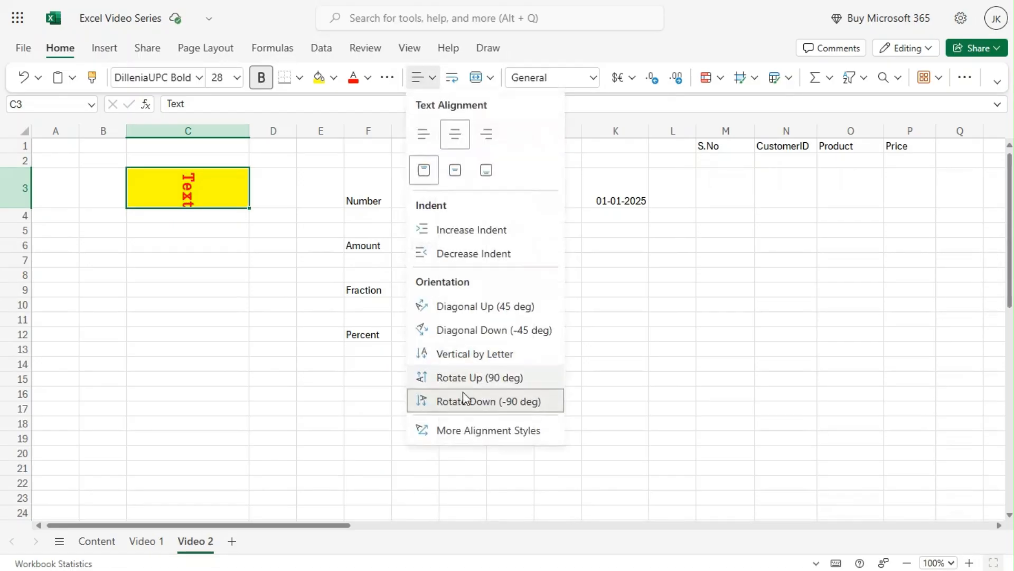
click(459, 431)
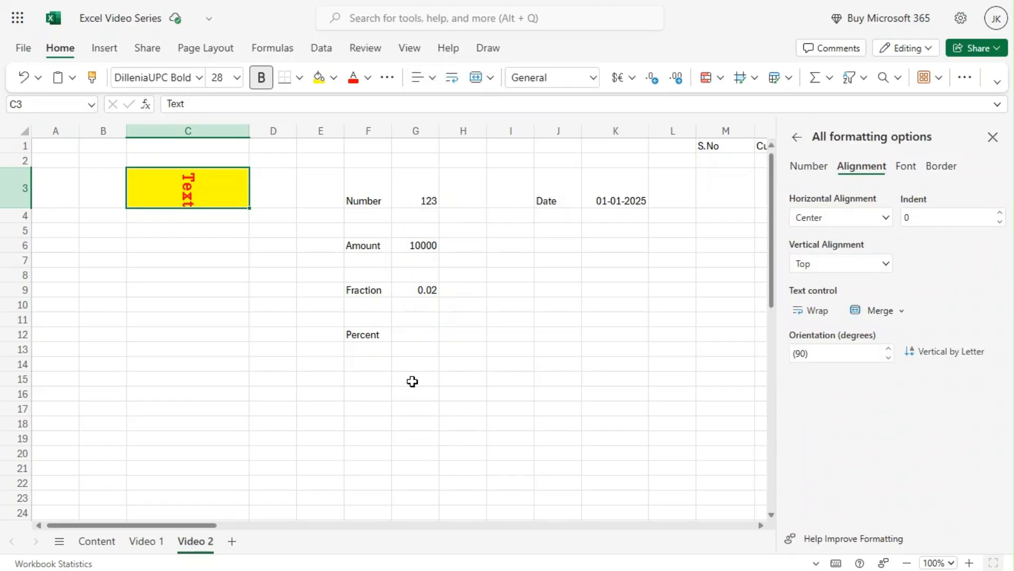
click(905, 173)
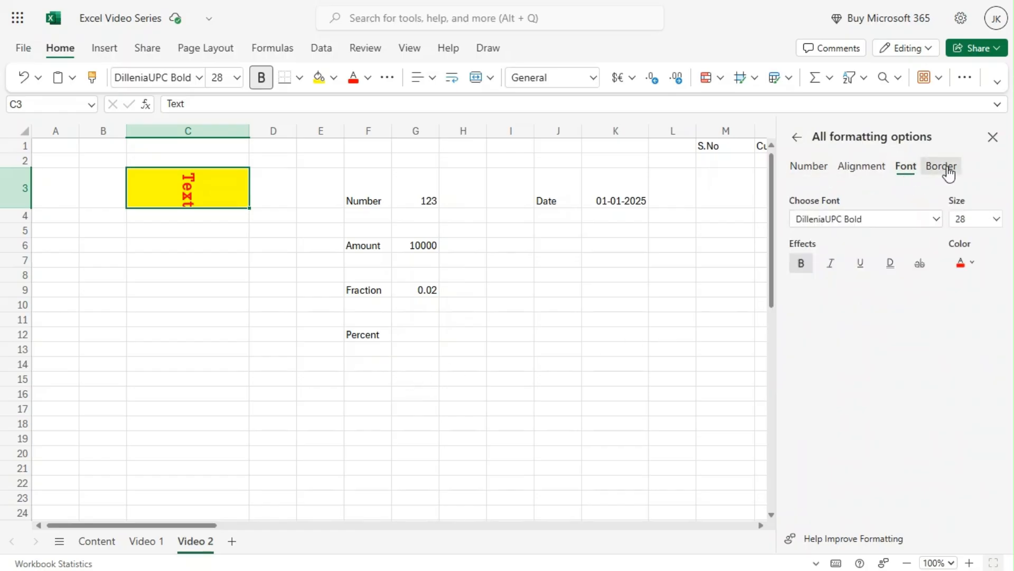
Step: View the border, font and number settings in C3's formatting options, and close the options
click(949, 172)
click(906, 173)
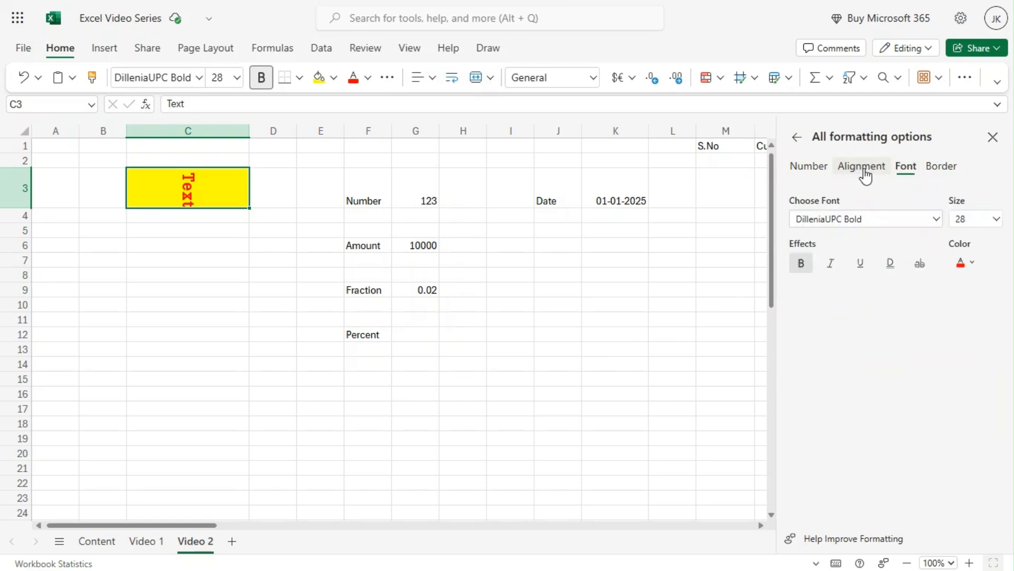
click(823, 171)
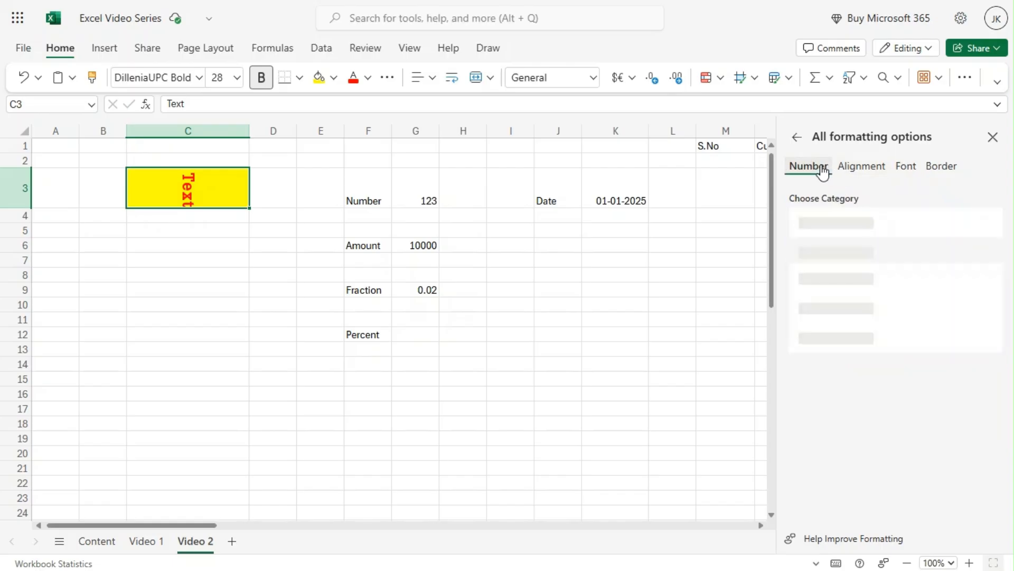
click(994, 137)
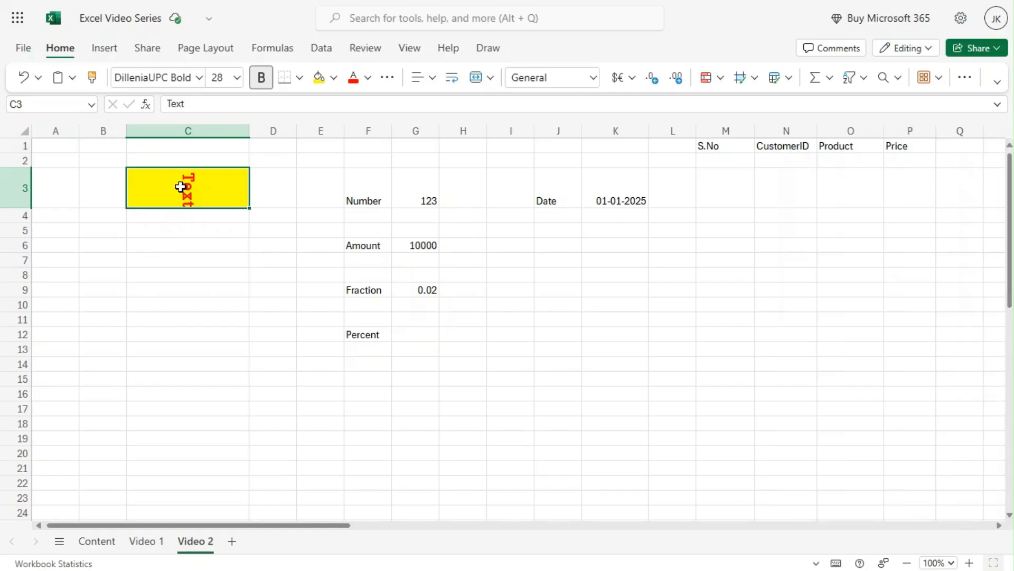
Step: Remove the Rotate Down (-90 deg) orientation from C3 so the text runs horizontally
click(424, 81)
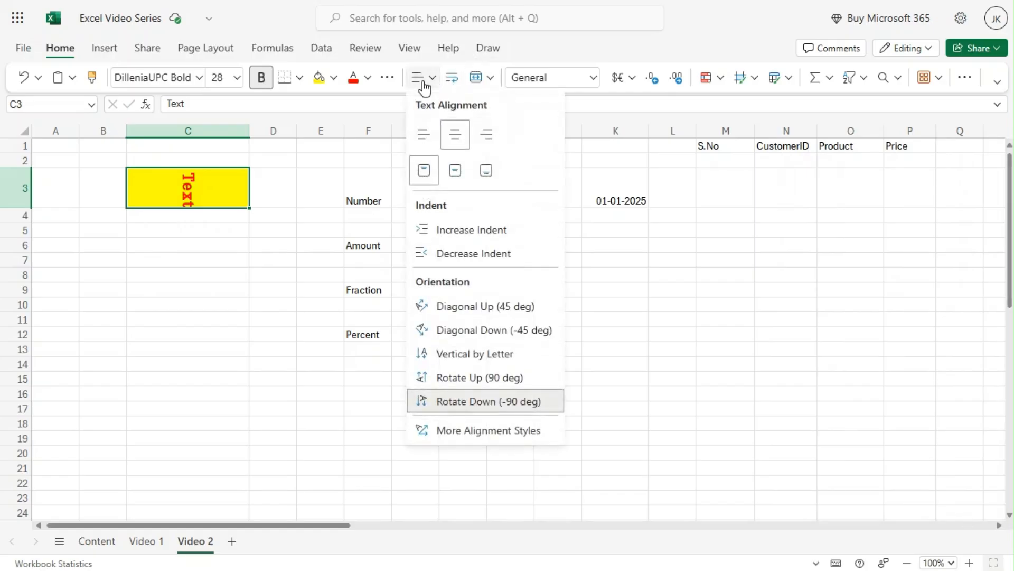
click(452, 402)
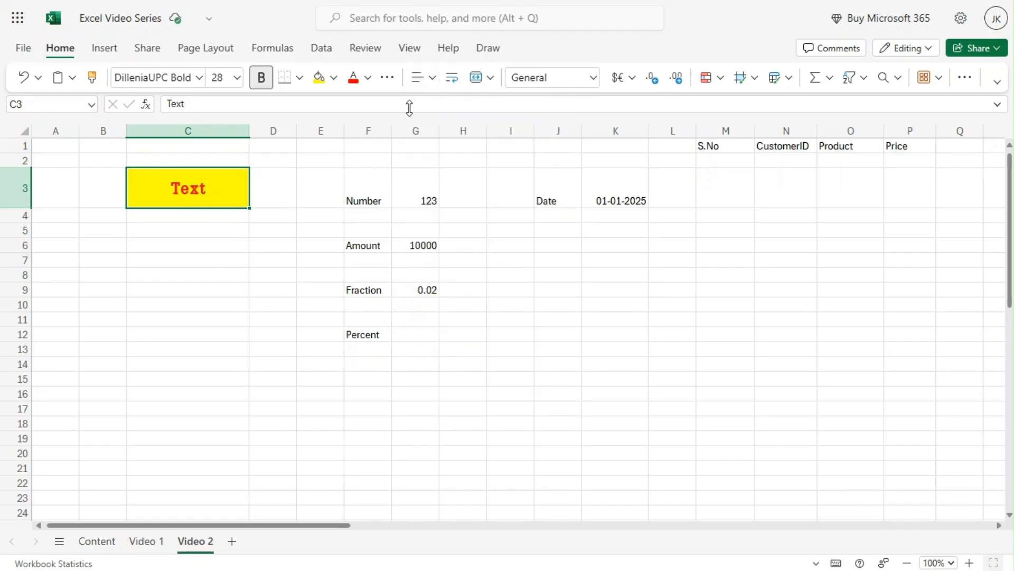
click(195, 379)
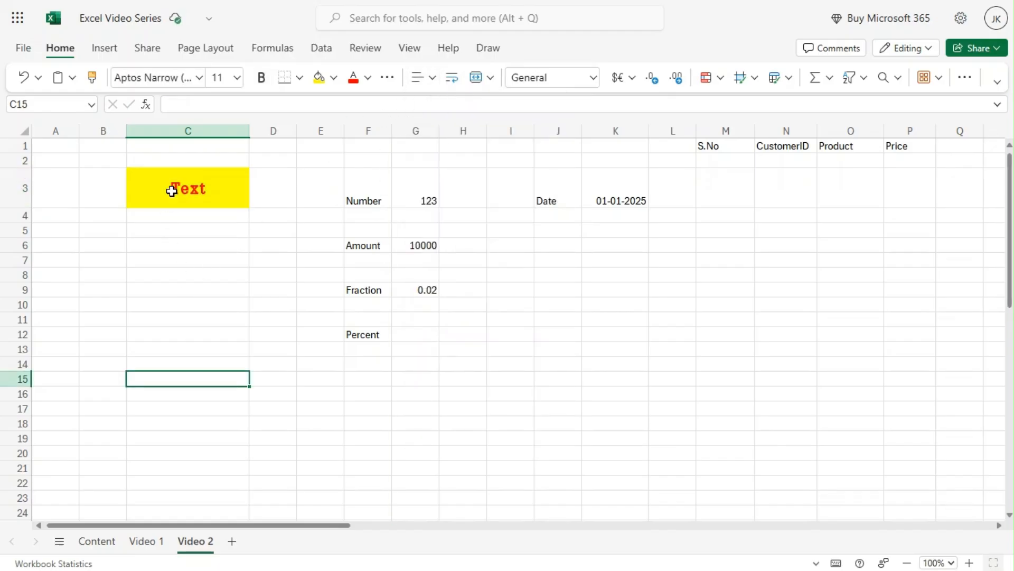
Step: Apply the Text number format to C3 and review the list of available number formats
click(172, 188)
click(593, 83)
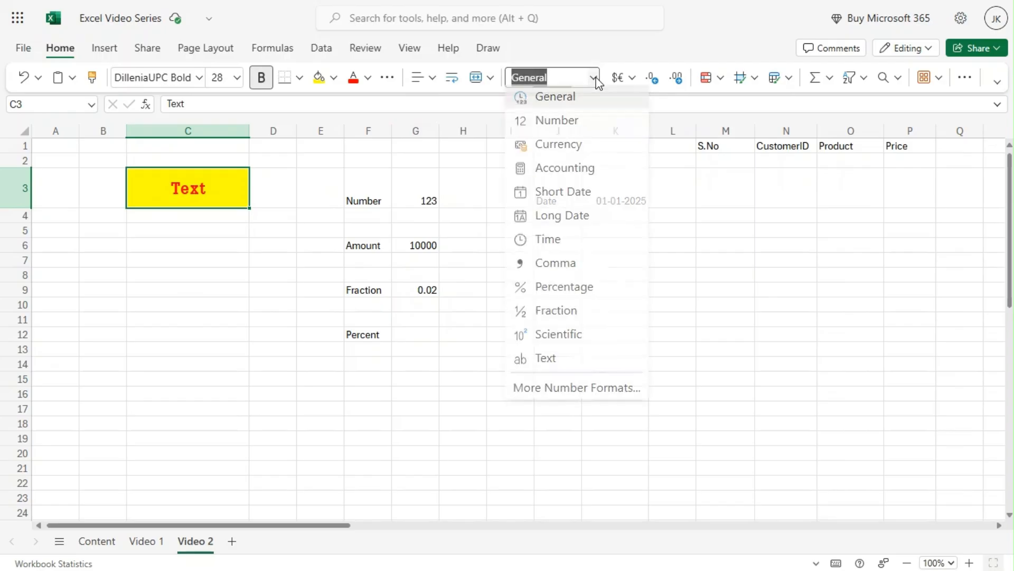
click(566, 367)
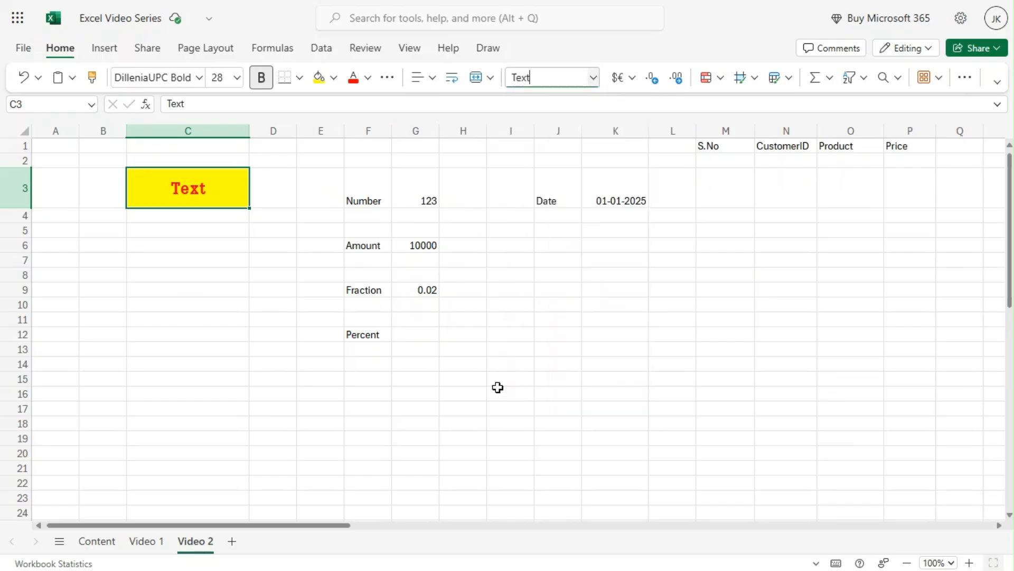
click(596, 79)
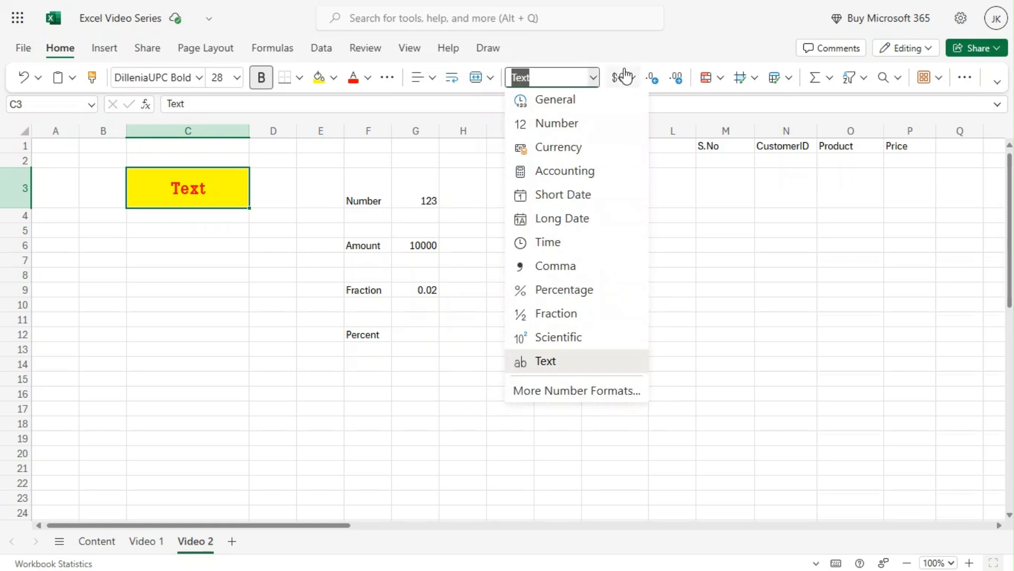
click(719, 302)
click(122, 302)
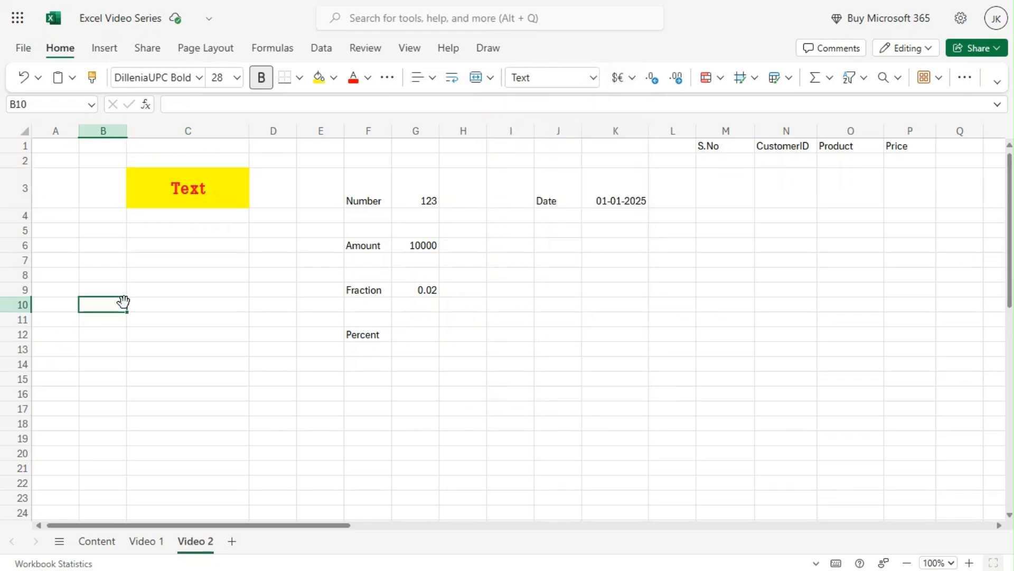
click(173, 190)
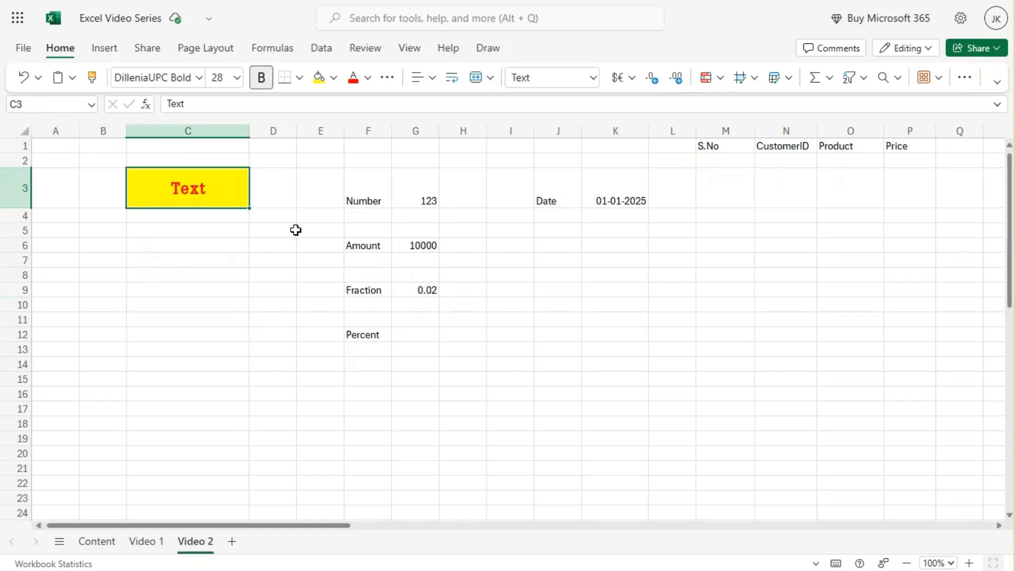
Step: Apply the Number format to the value in G3
click(416, 191)
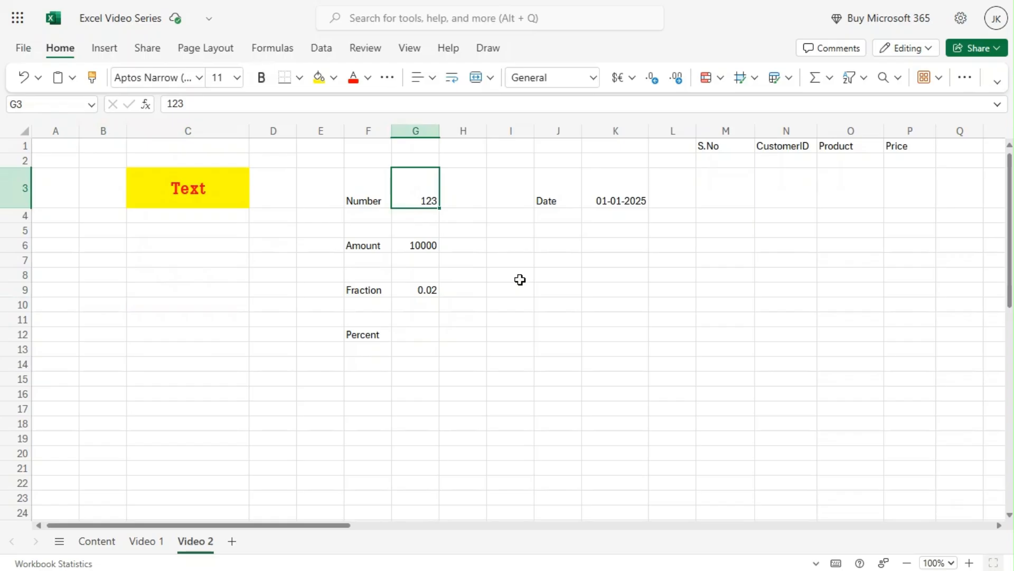
click(597, 77)
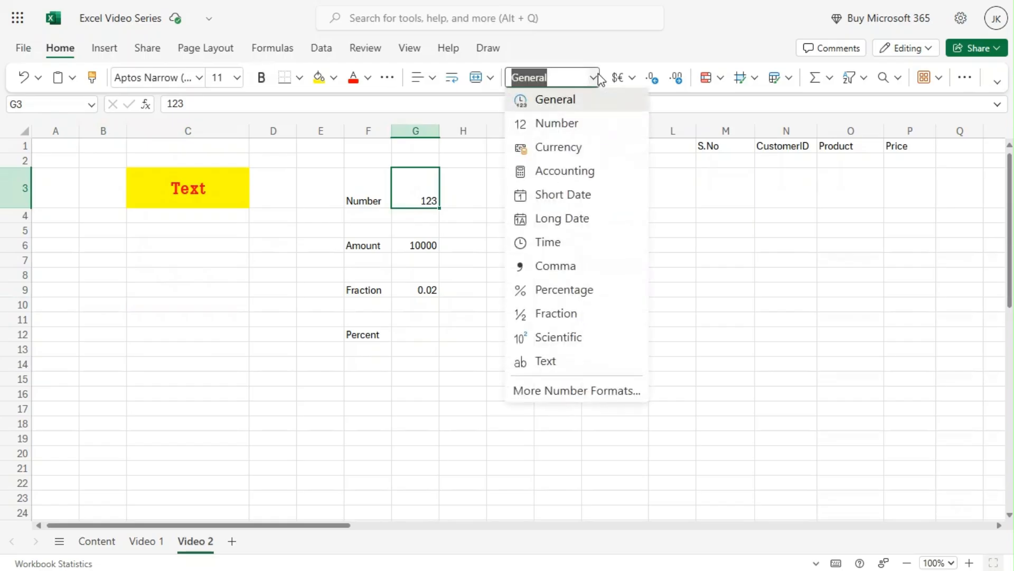
click(584, 126)
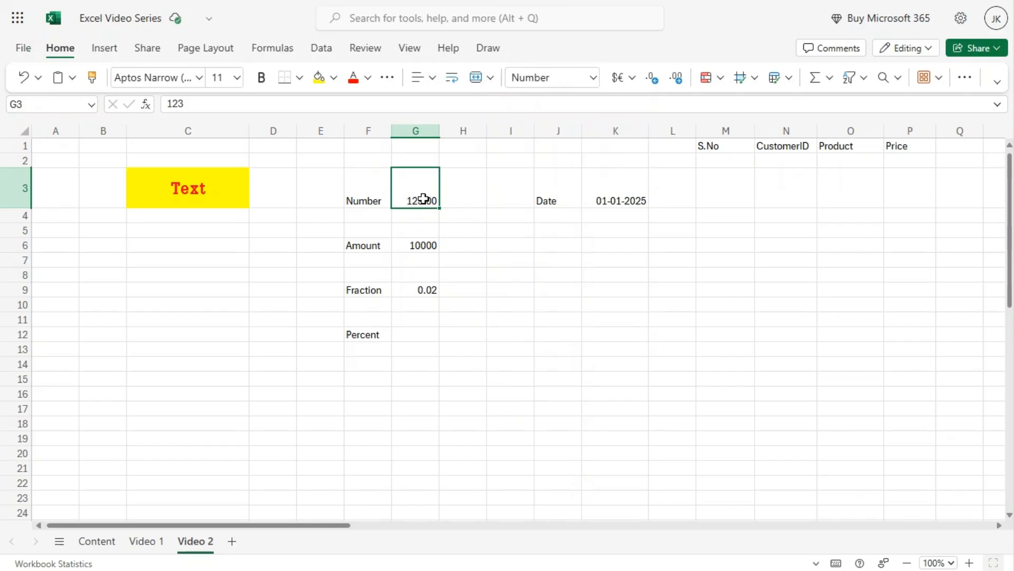
Step: Decrease and increase the decimal places of the number in G3, ending at one decimal place
click(653, 83)
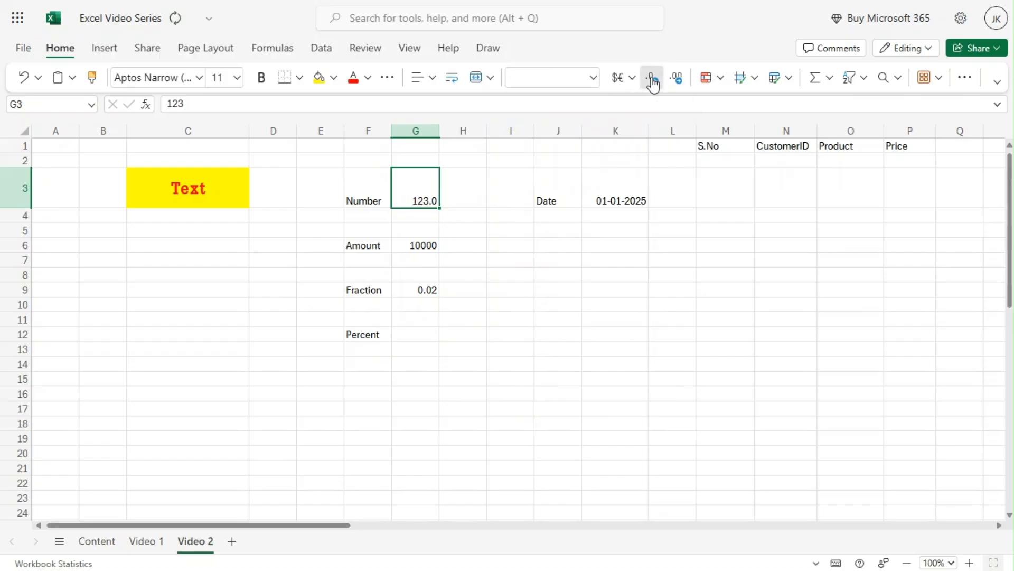
click(653, 83)
click(676, 84)
click(675, 85)
click(676, 84)
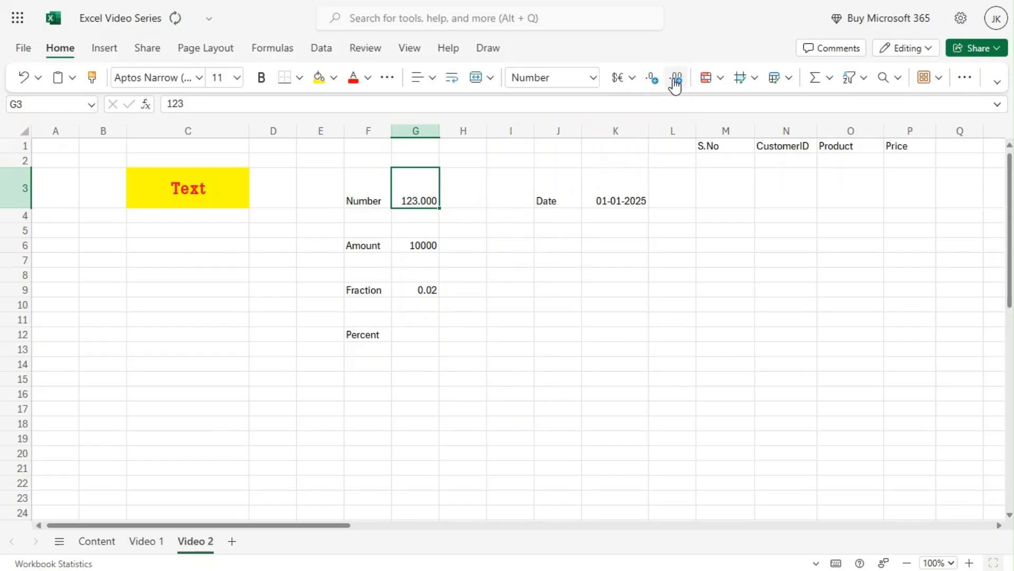
click(657, 83)
click(657, 83)
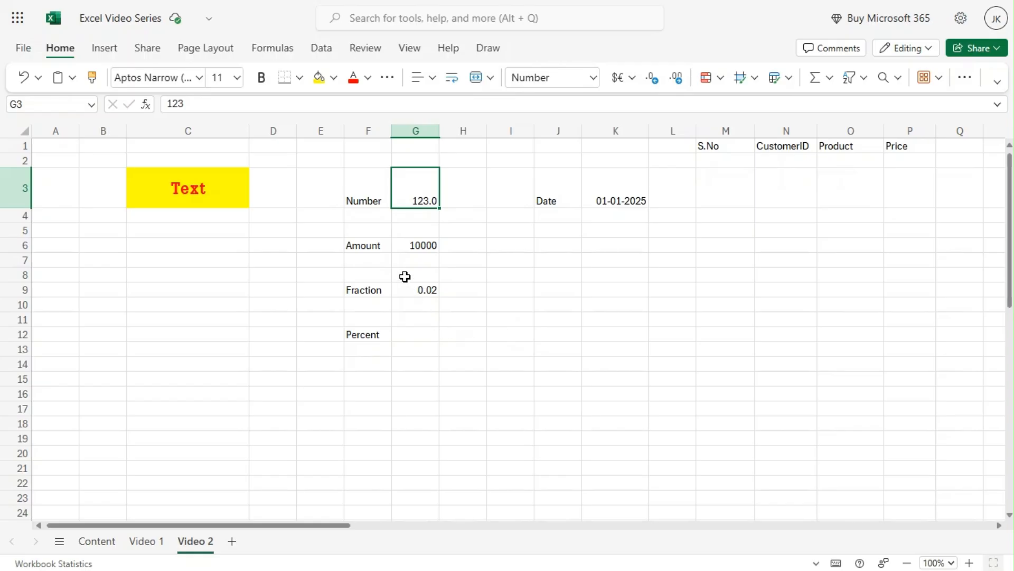
Step: Apply the Number format to the amount in G6 and reduce it to no decimal places
click(415, 247)
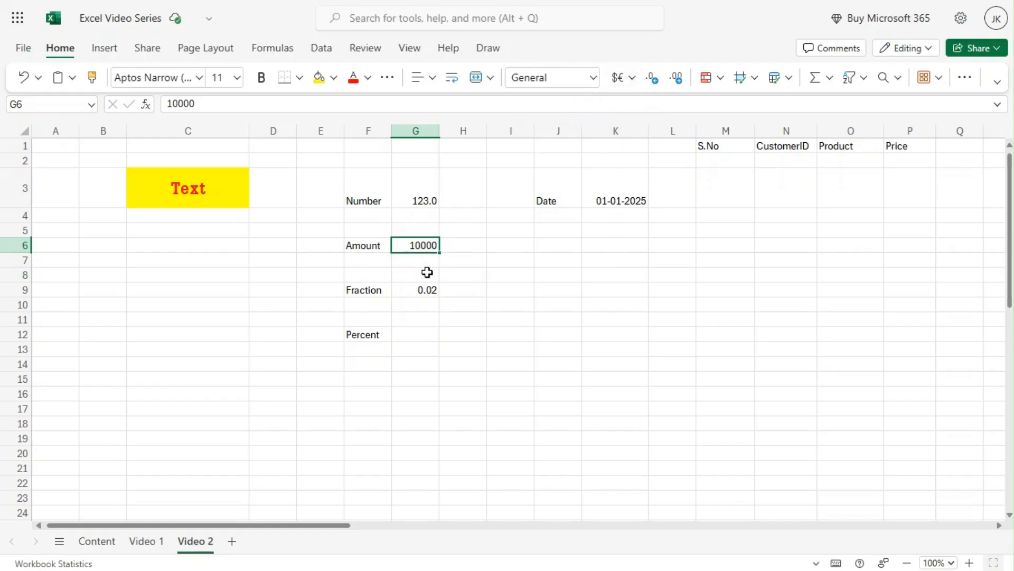
click(414, 261)
click(412, 248)
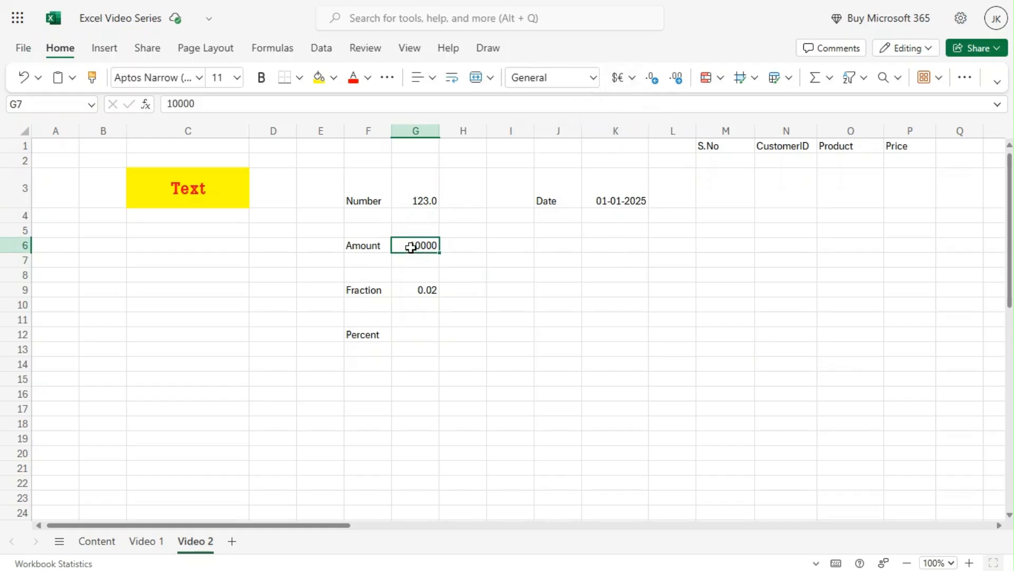
click(594, 77)
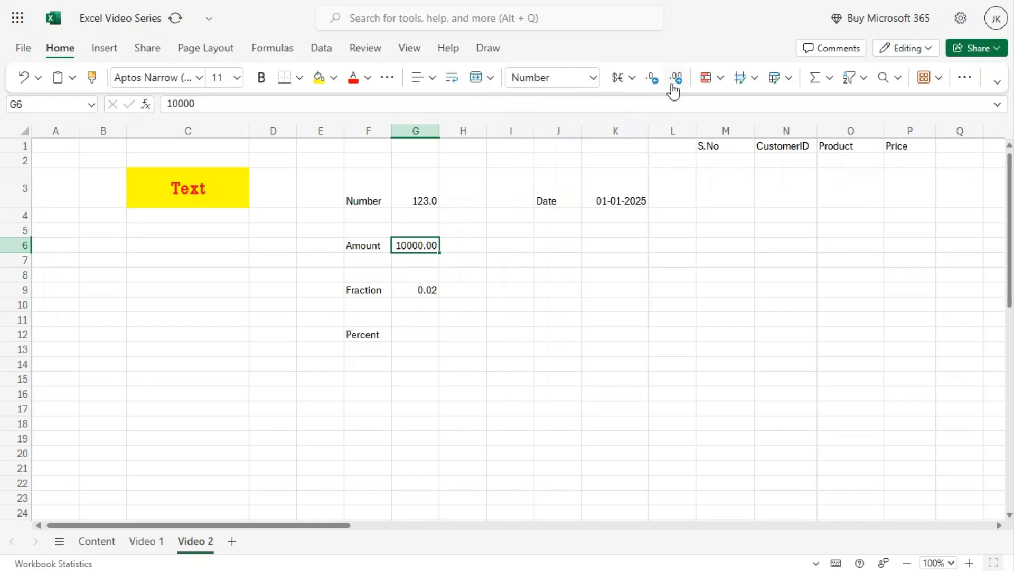
click(648, 82)
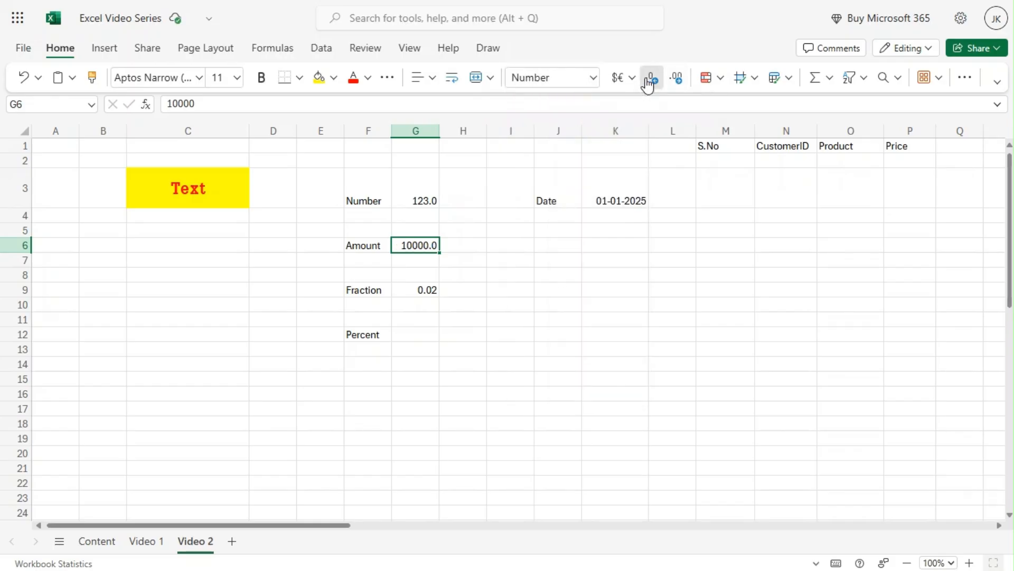
click(649, 82)
Step: Try the Euro (€ 123), English (United Kingdom) and English (United States) accounting formats on the amount in G6
click(632, 83)
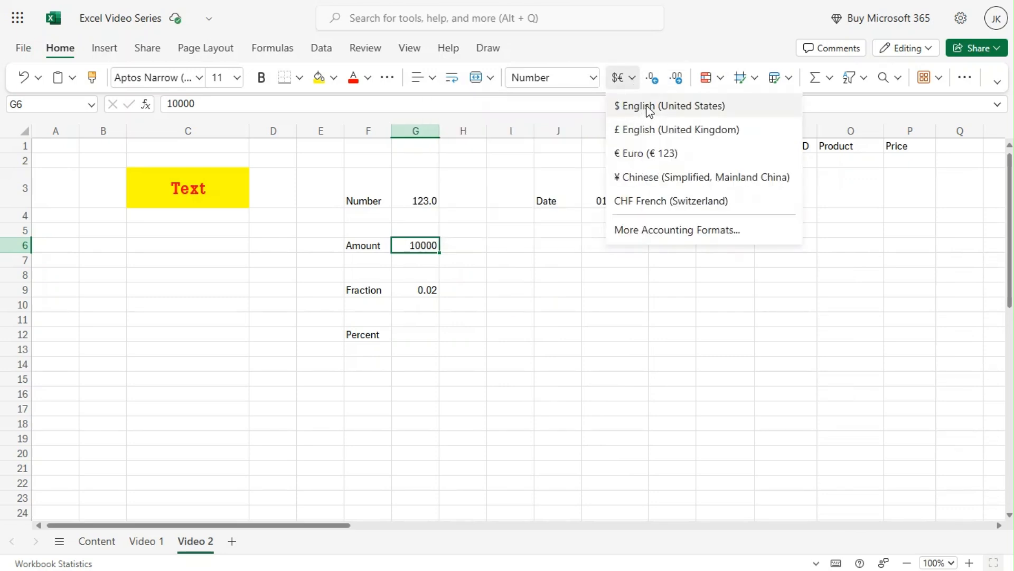
click(650, 153)
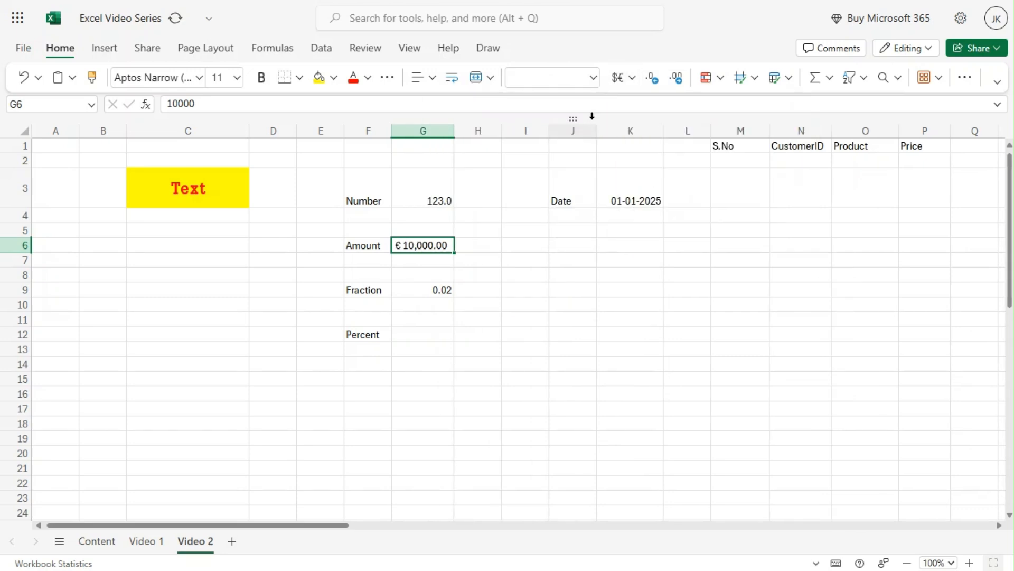
click(622, 83)
click(649, 130)
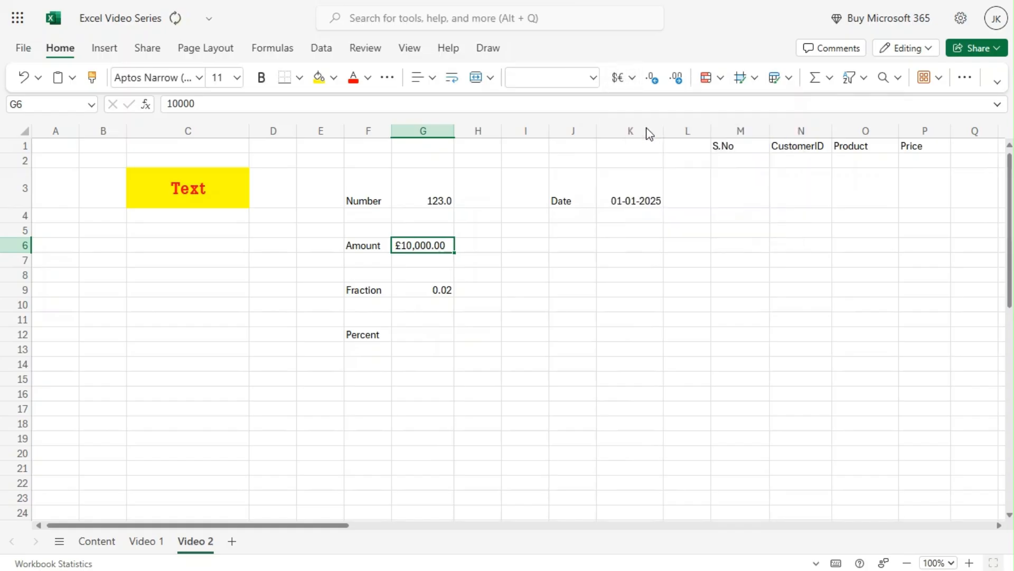
click(616, 79)
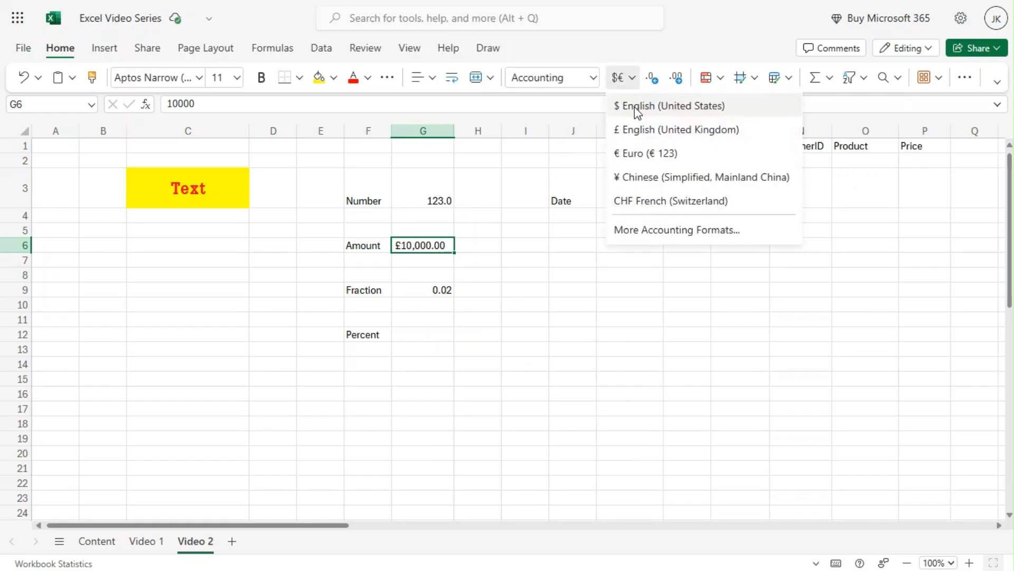
click(638, 108)
Step: Set the currency symbol of G6's Accounting format to ₹ through the additional accounting formats
click(618, 78)
click(661, 231)
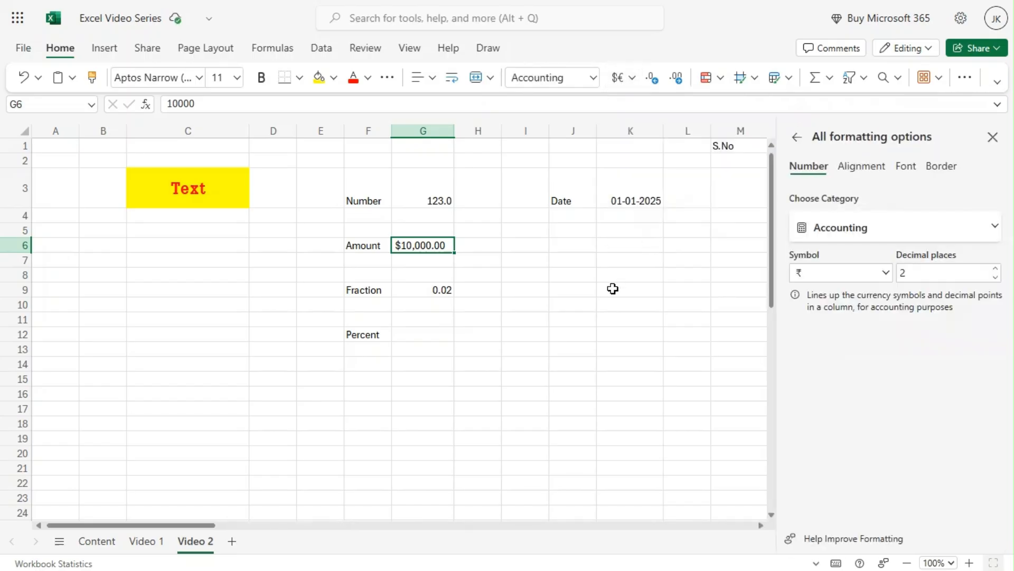
click(883, 274)
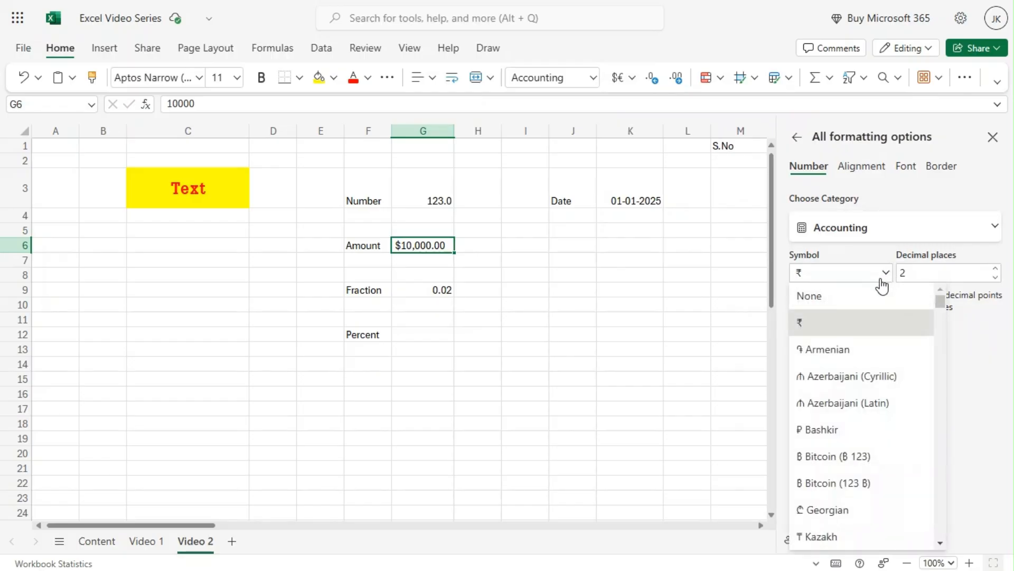
click(856, 275)
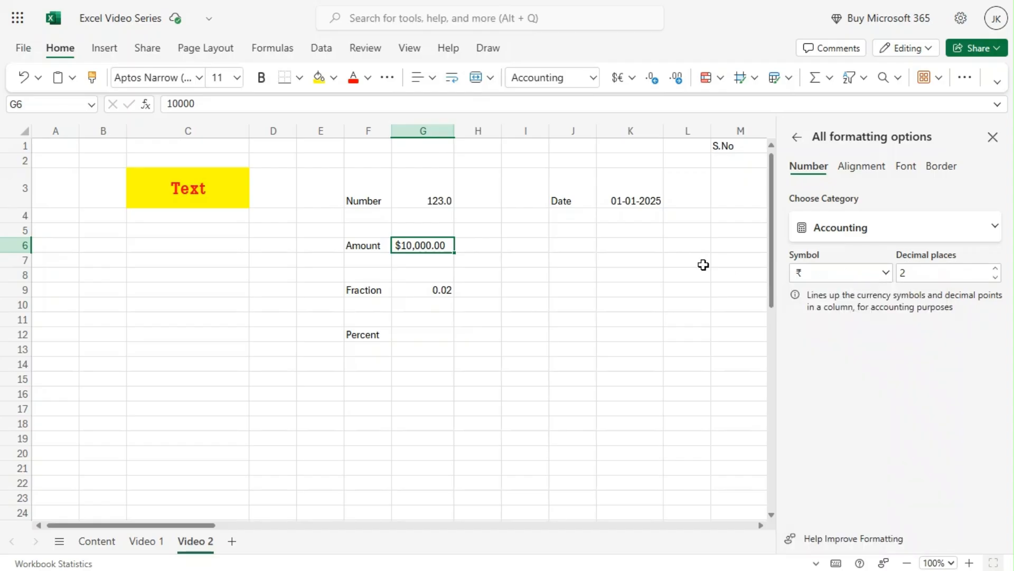
click(697, 265)
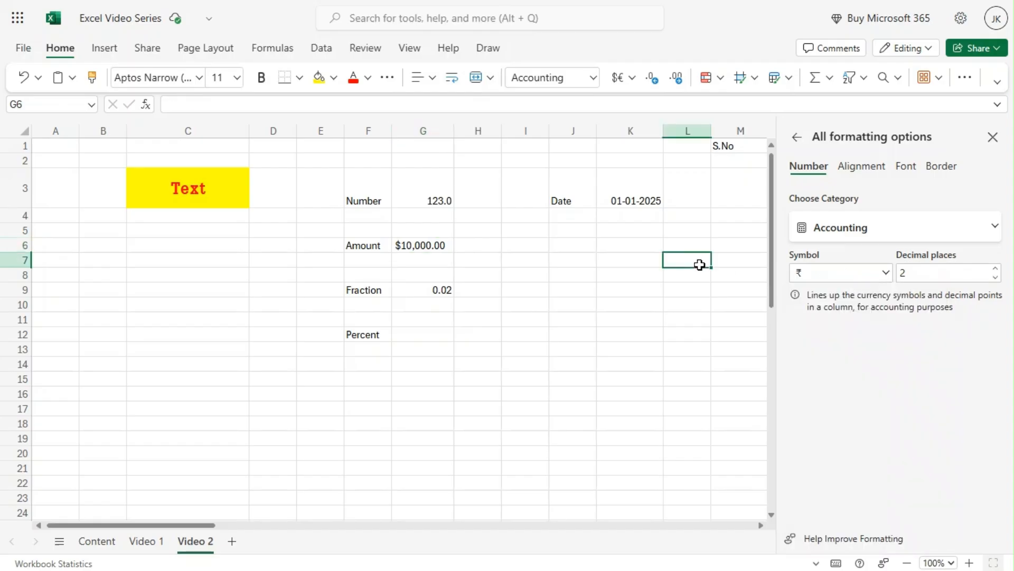
click(431, 244)
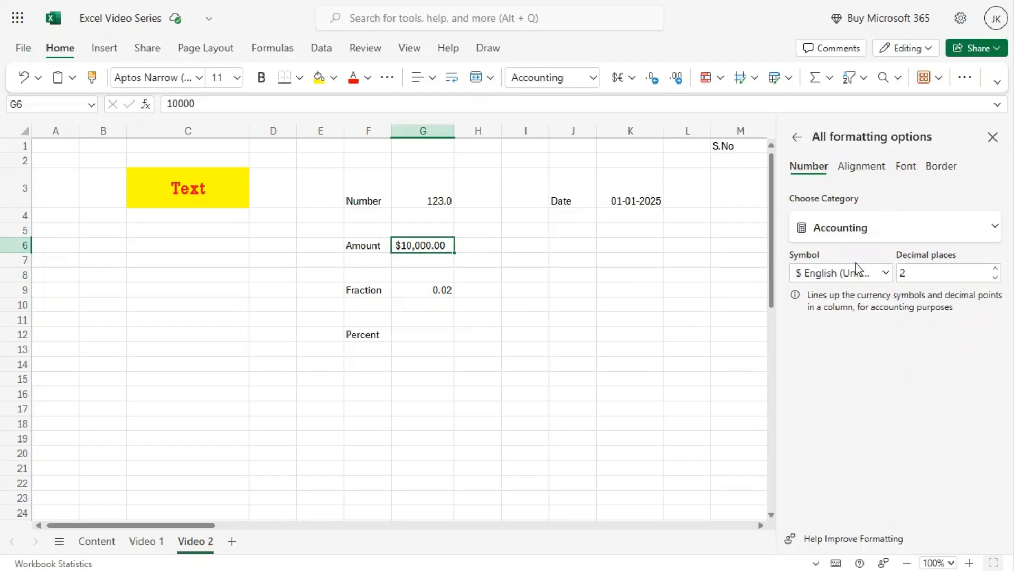
click(851, 277)
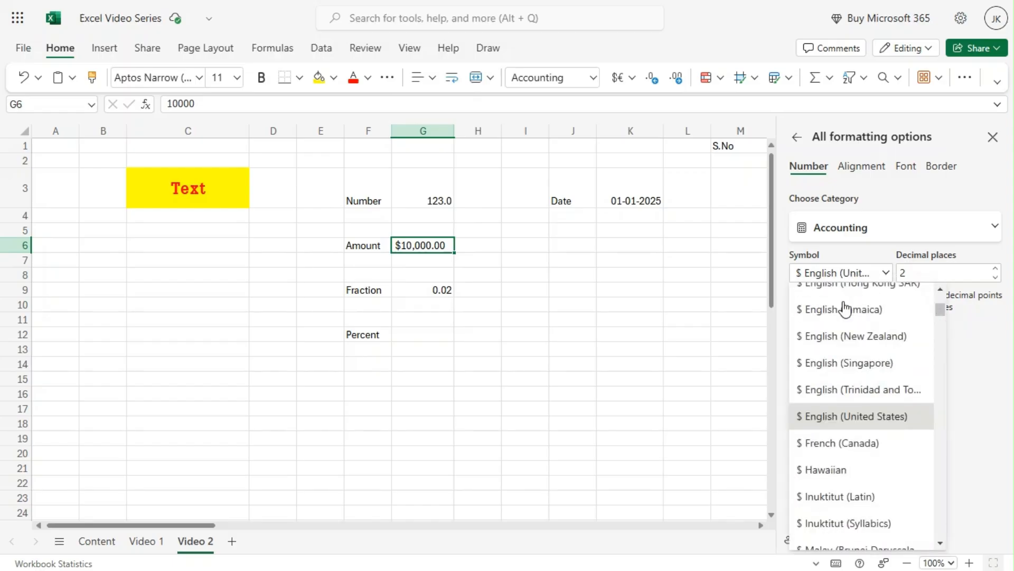
scroll(834, 326, up, 10)
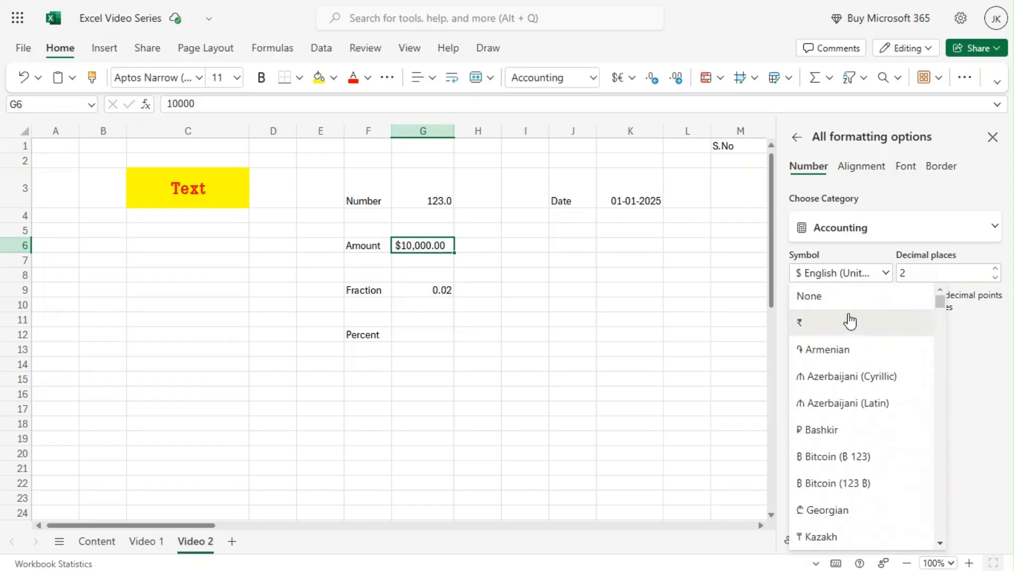
click(854, 320)
click(657, 319)
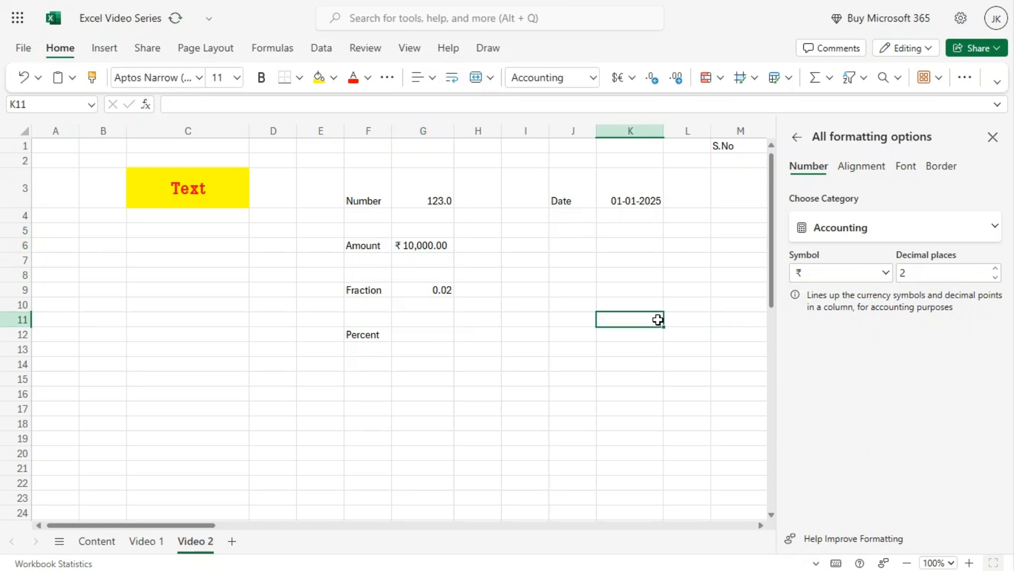
Step: Reduce the ₹ amount in G6 to one decimal place
click(411, 244)
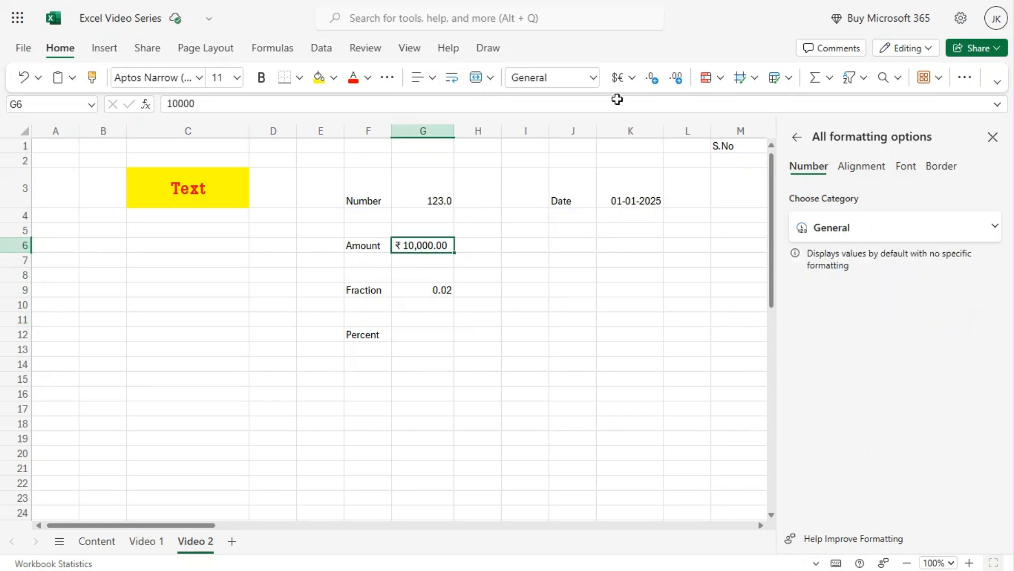
click(654, 79)
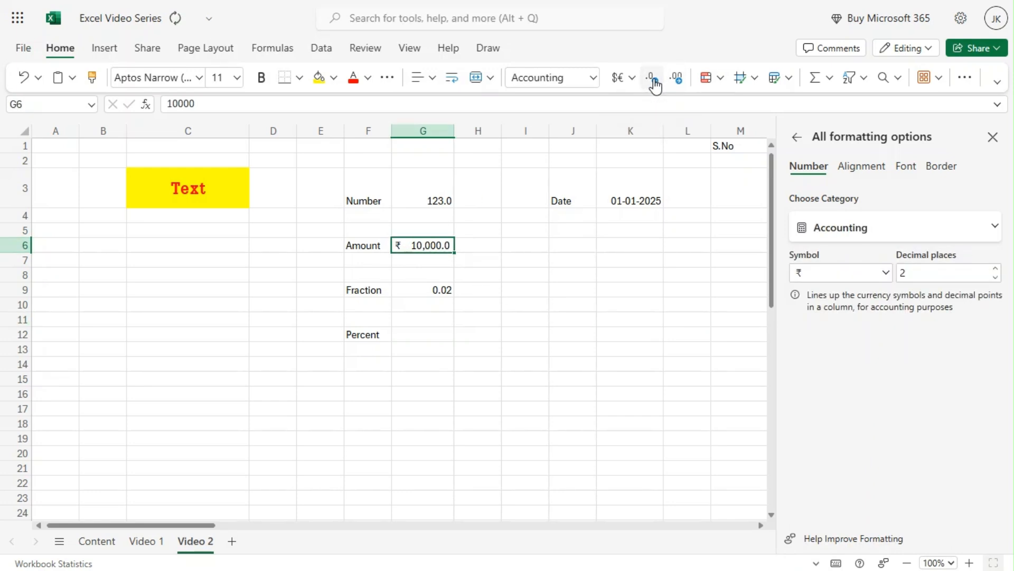
Step: Reduce the ₹ amount in G6 to no decimal places and close the formatting options
click(654, 79)
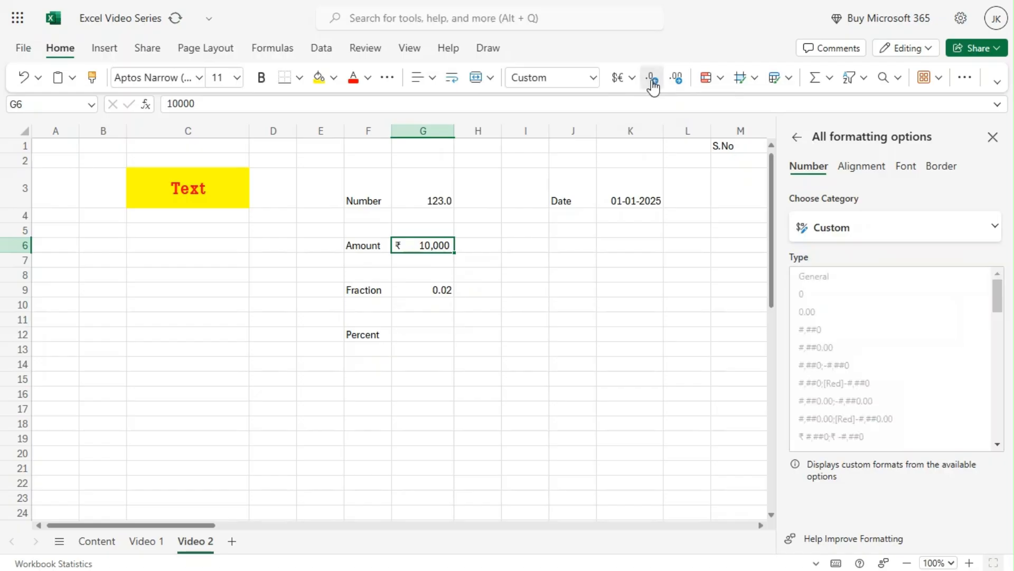
click(993, 137)
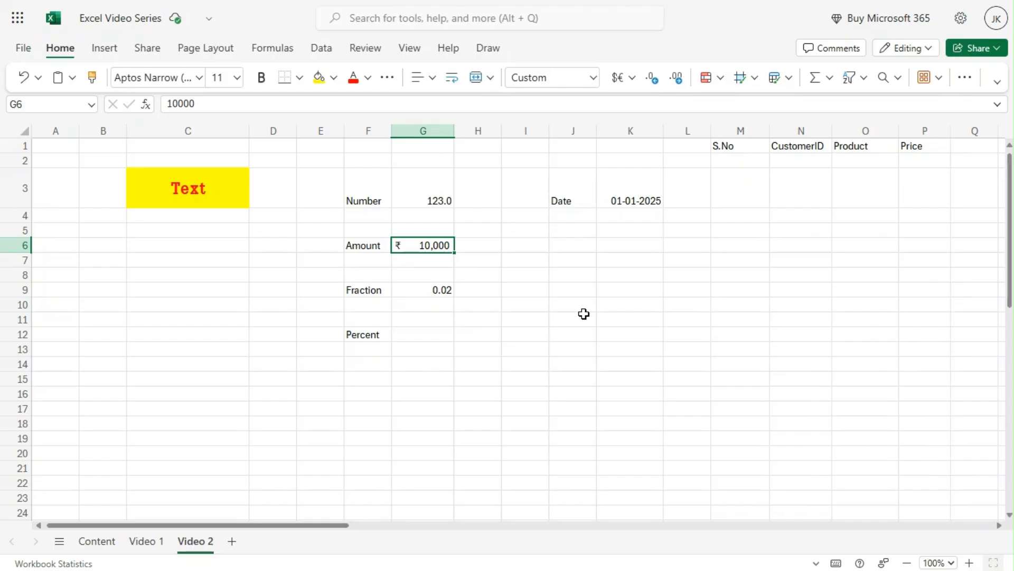
Step: Adjust the decimals of the fraction in G9 to show three decimal places
click(371, 291)
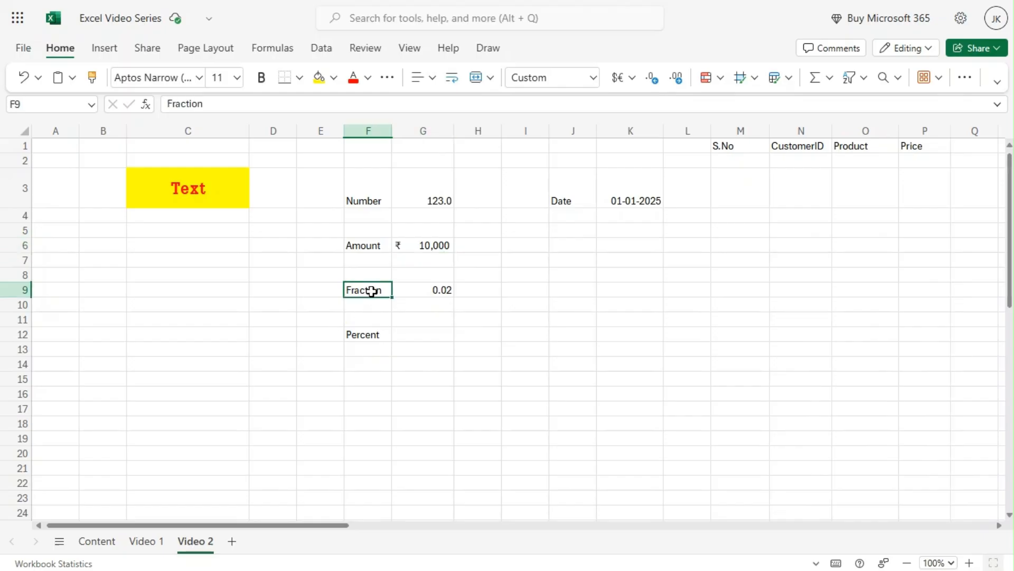
click(418, 294)
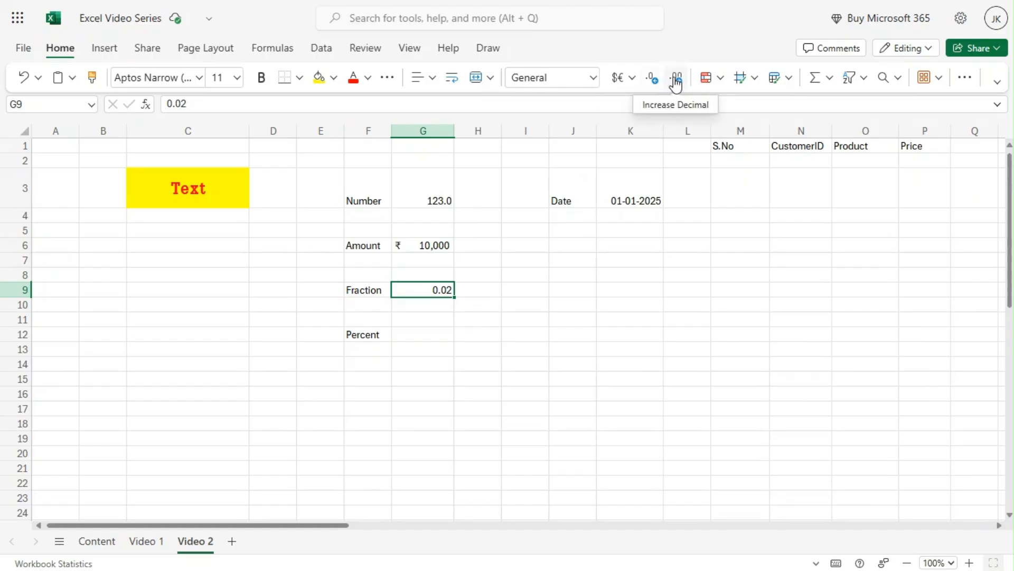
click(654, 82)
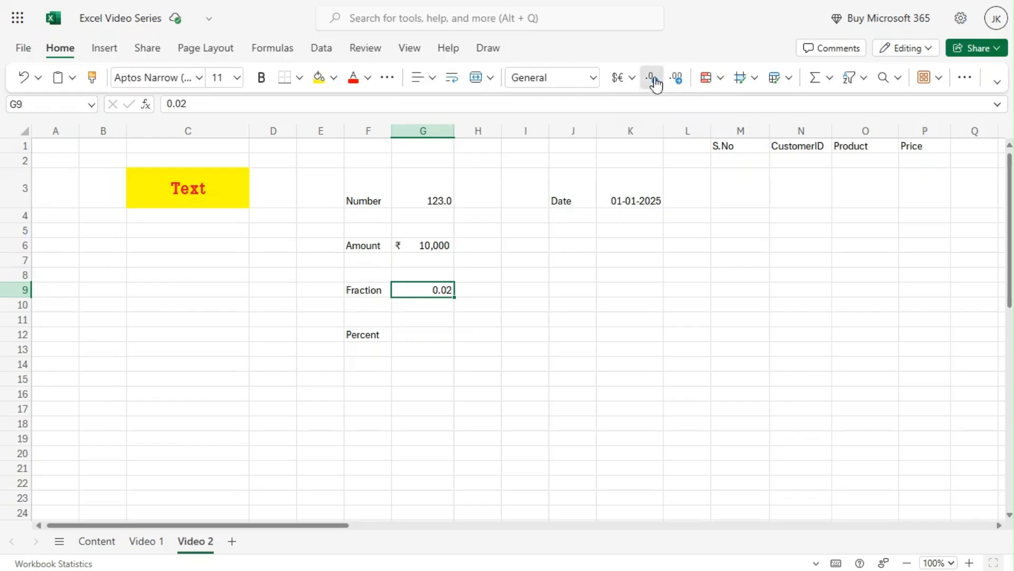
click(677, 81)
click(677, 80)
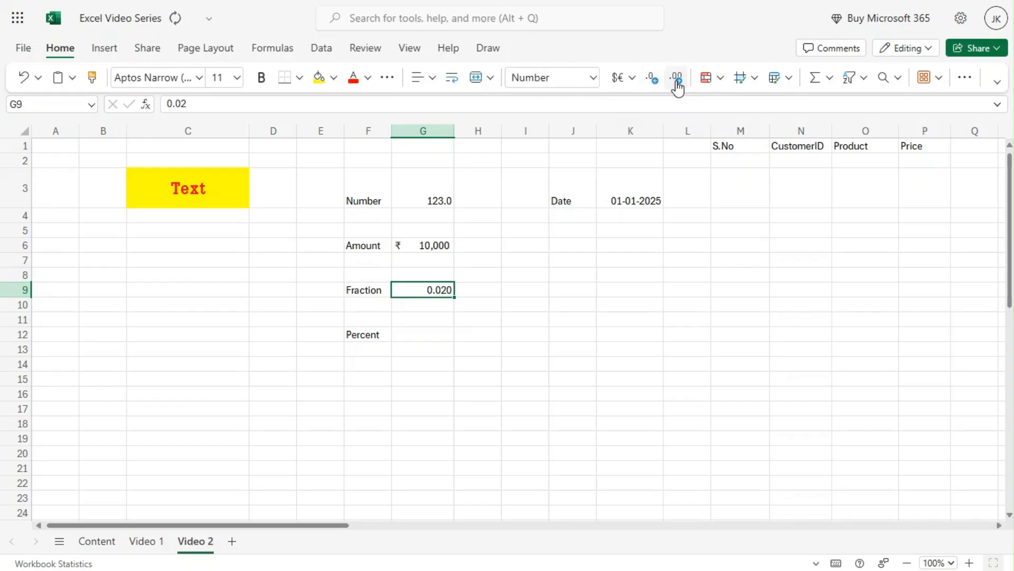
Step: Copy the fraction value from G9 into G12 beside the Percent label
click(415, 334)
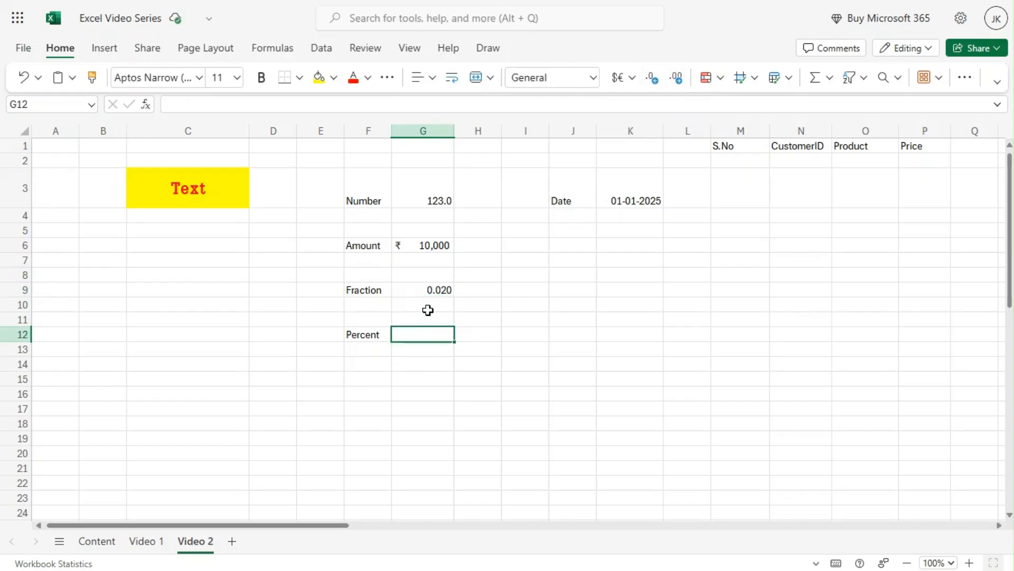
click(426, 294)
key(ctrl+c)
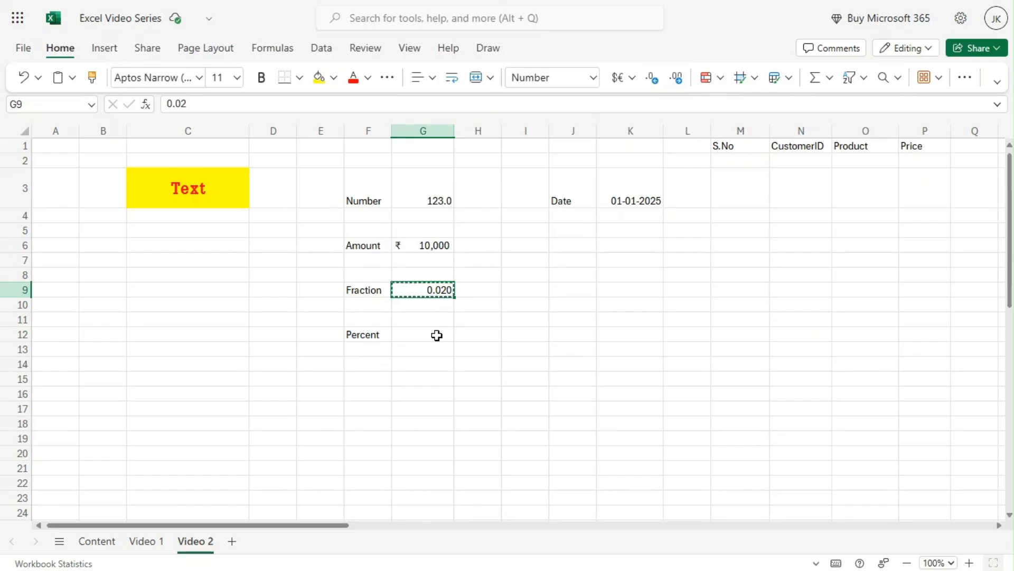
click(437, 335)
key(ctrl+v)
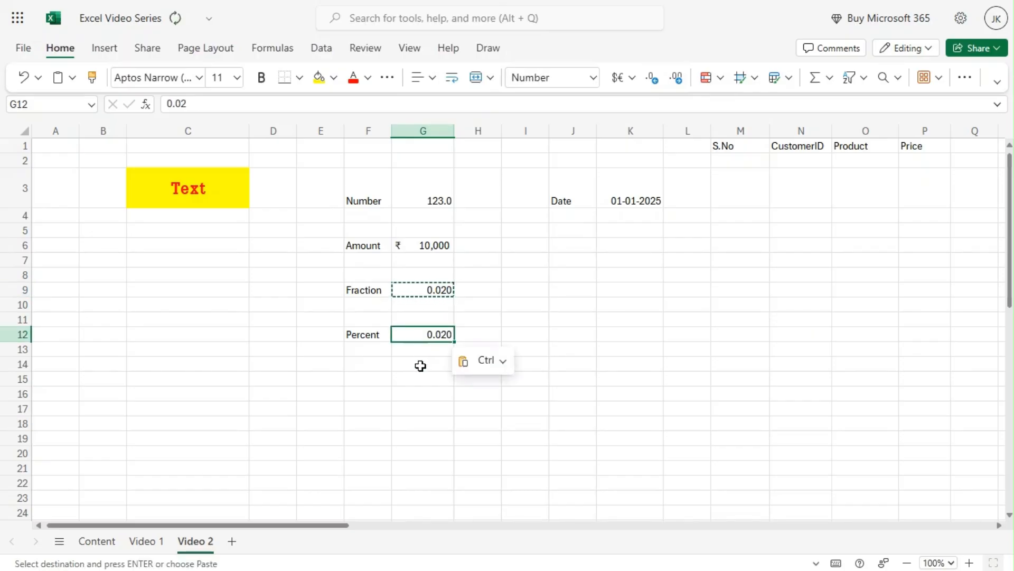
Step: Apply the Percentage format to the copied value in G12
click(420, 364)
click(430, 333)
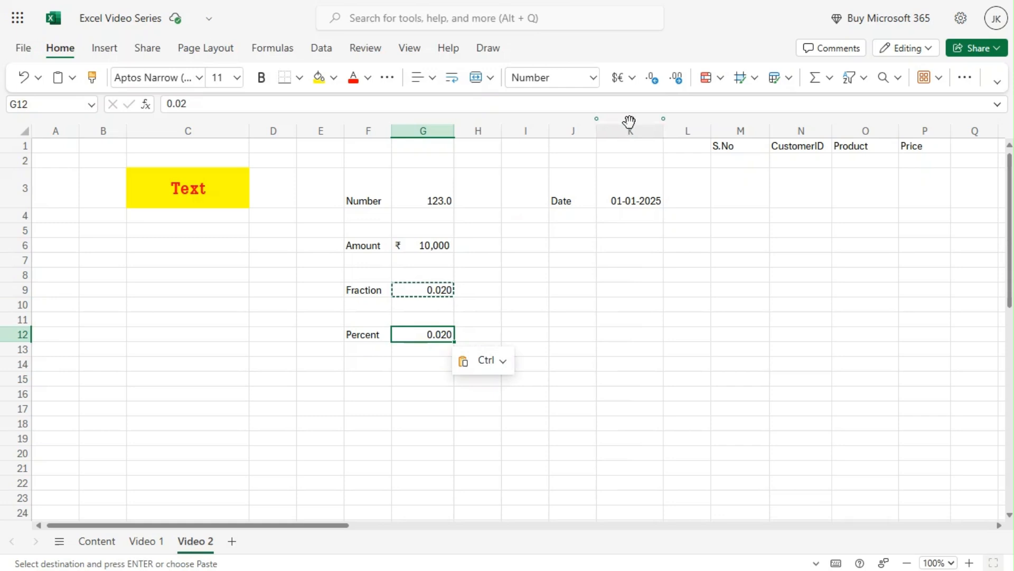
click(592, 78)
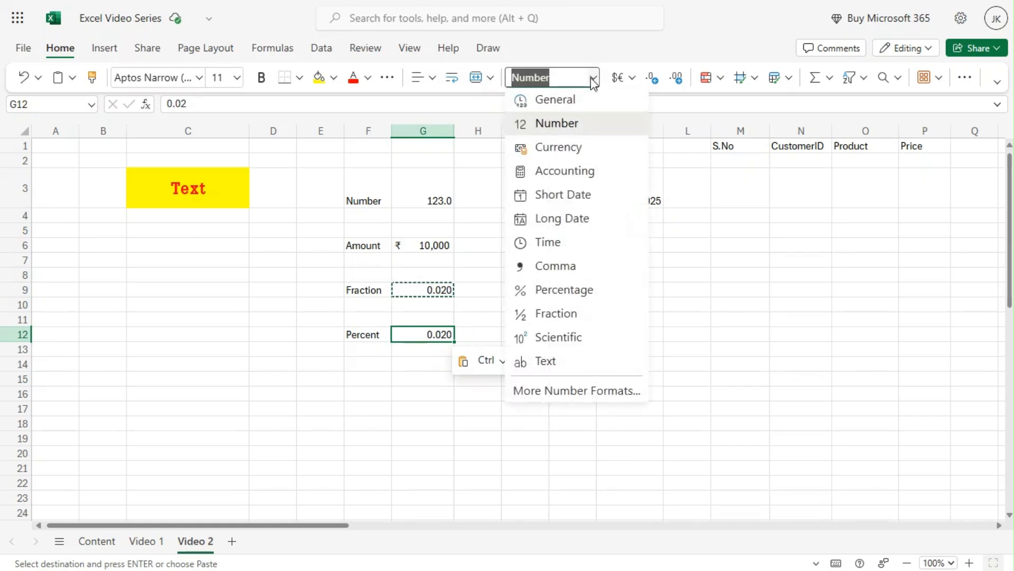
click(573, 289)
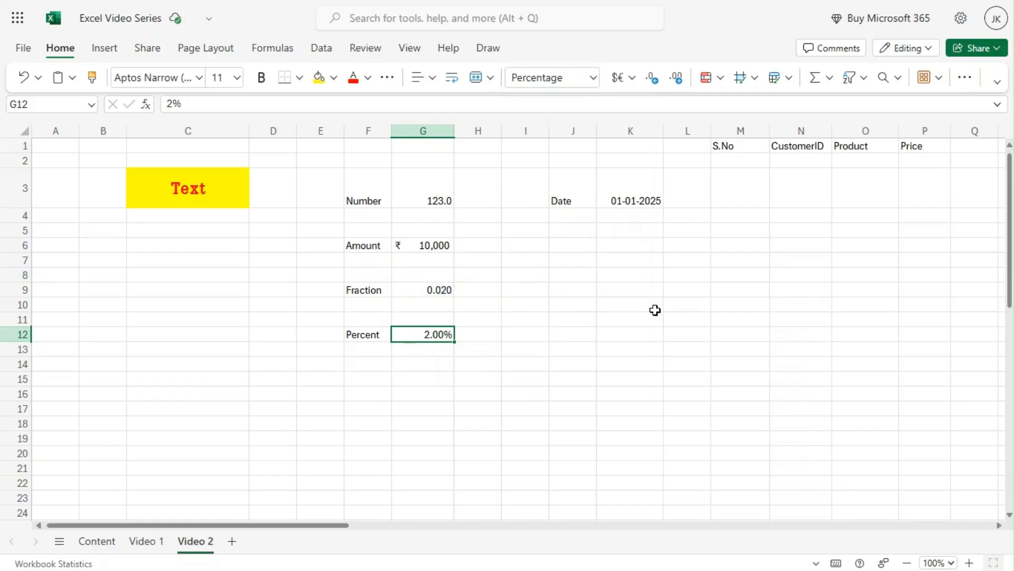
Step: Apply the Comma format to the amount in G6
click(433, 243)
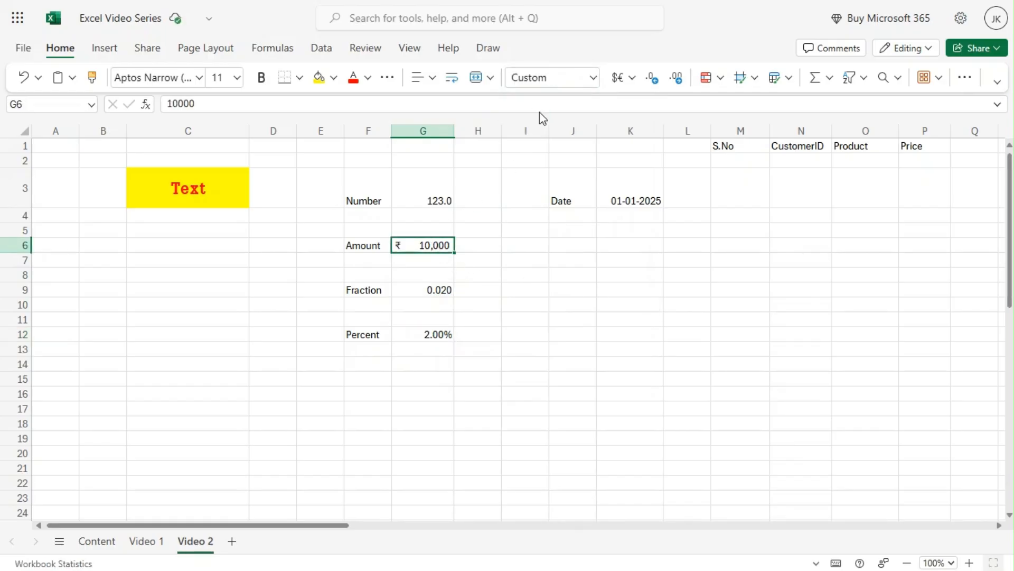
click(594, 78)
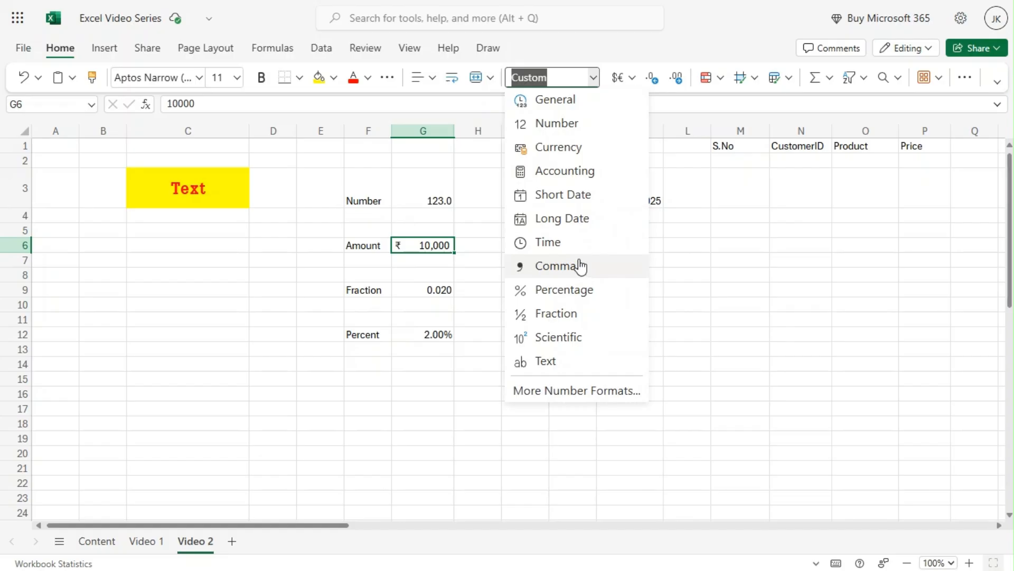
click(579, 264)
click(594, 78)
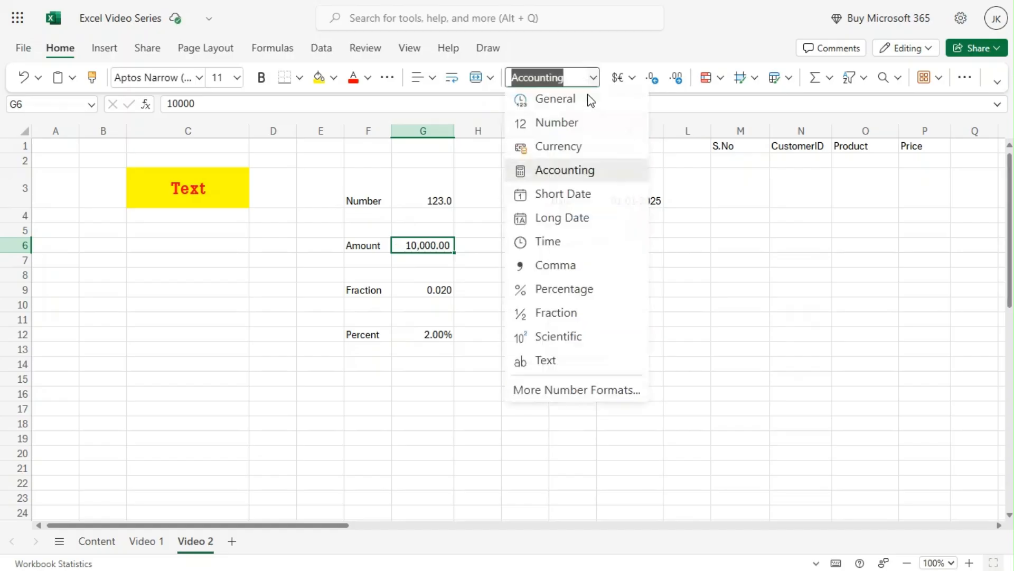
click(574, 267)
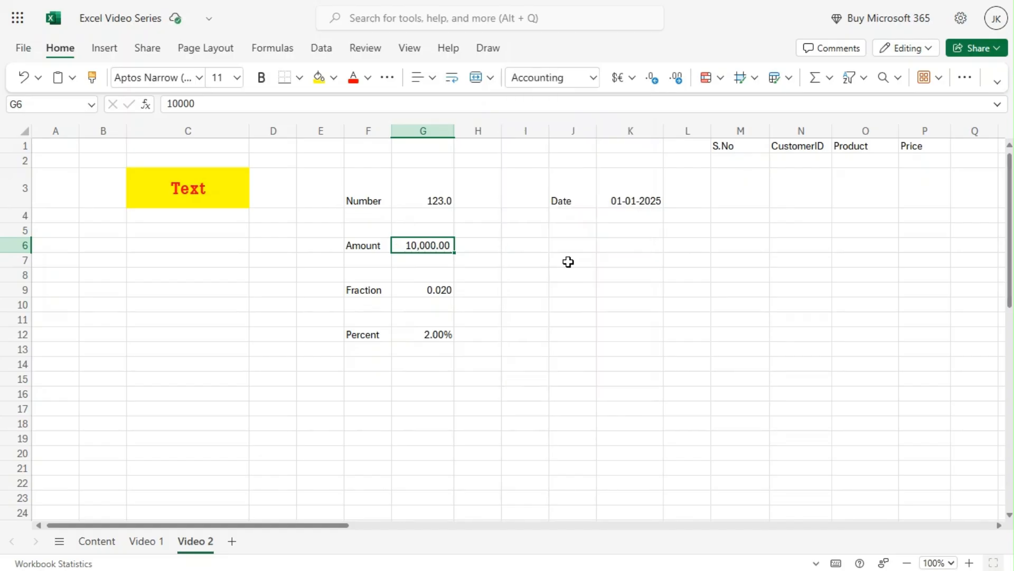
Step: Apply the Number format to the amount in G6 and remove both of its decimal places
click(594, 78)
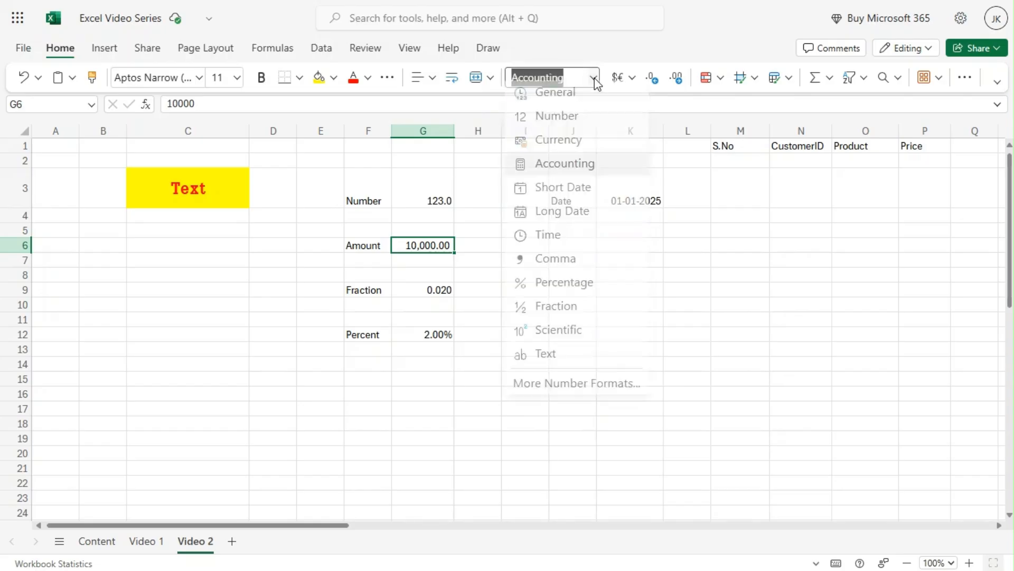
click(574, 124)
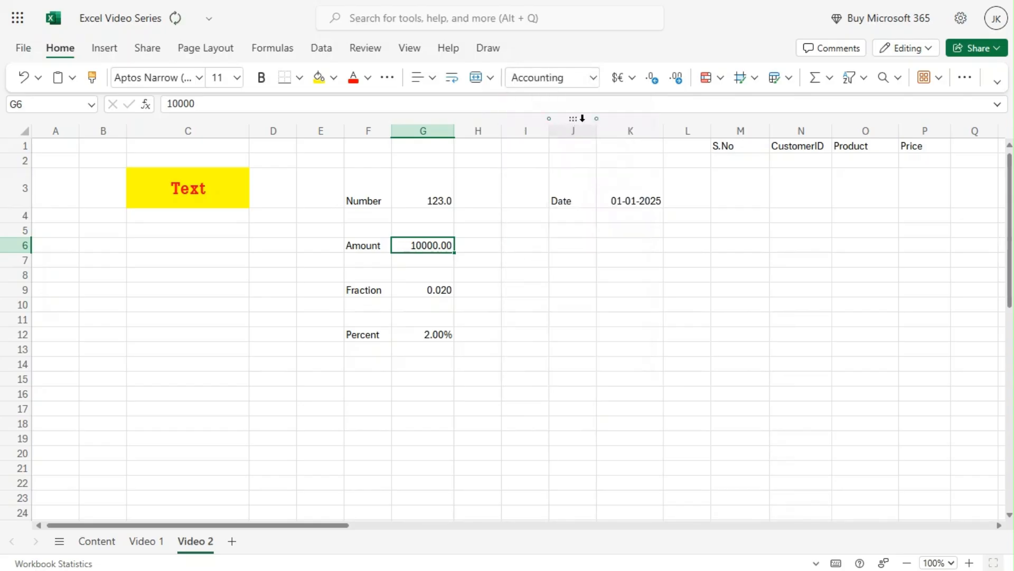
click(653, 80)
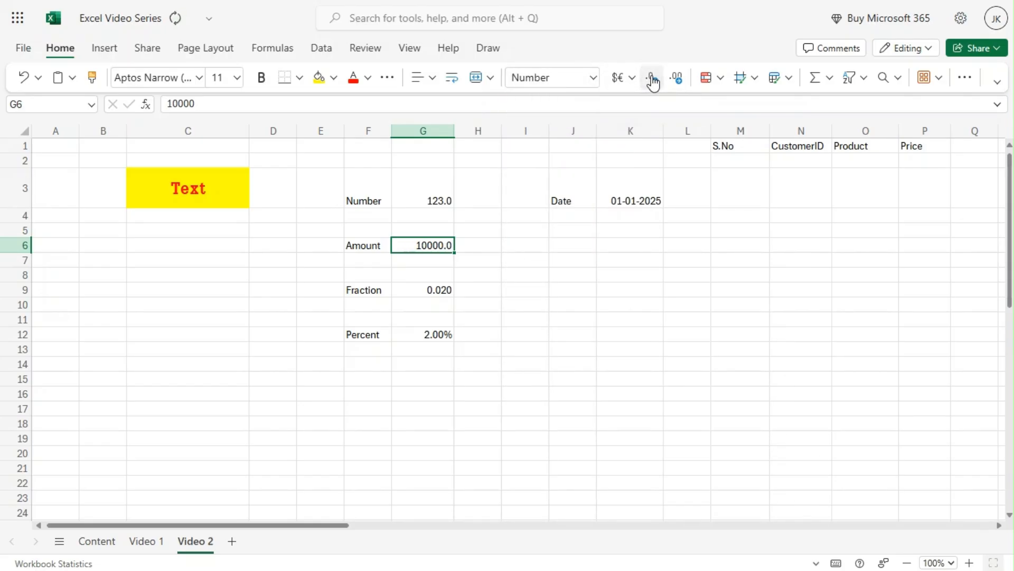
click(653, 79)
click(499, 330)
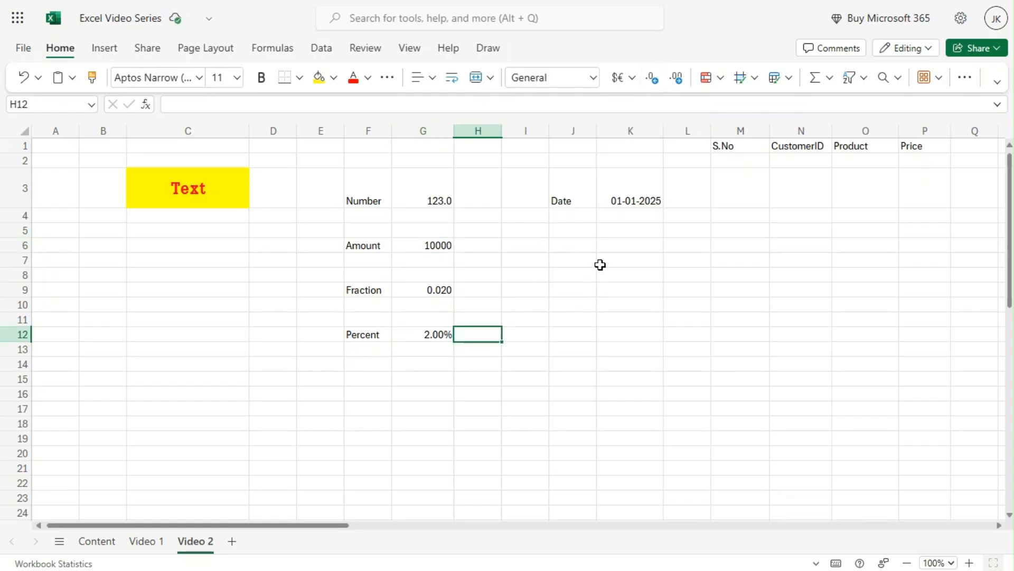
Step: Apply the Short Date format to the date in K3
click(634, 187)
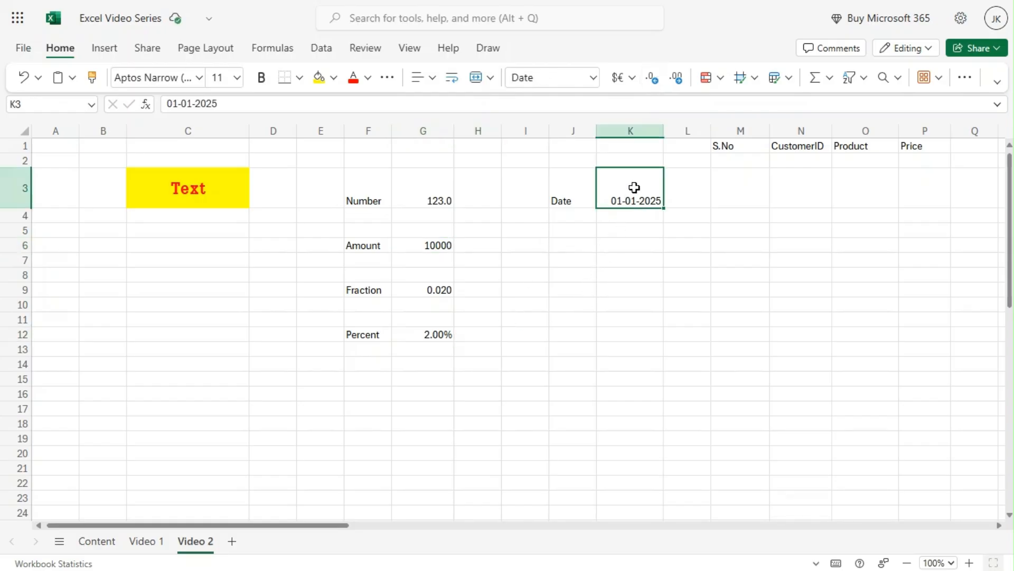
click(594, 78)
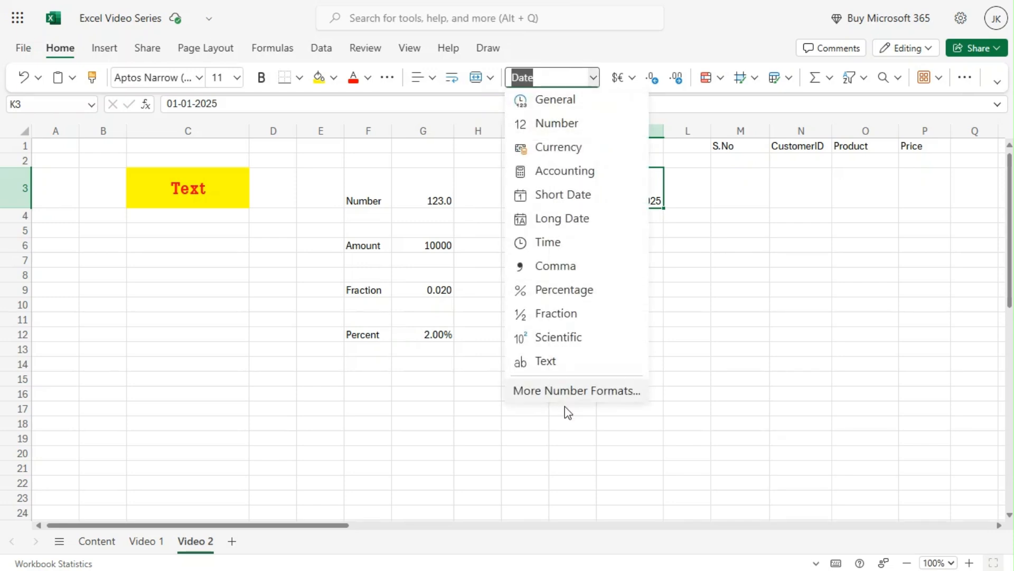
click(554, 200)
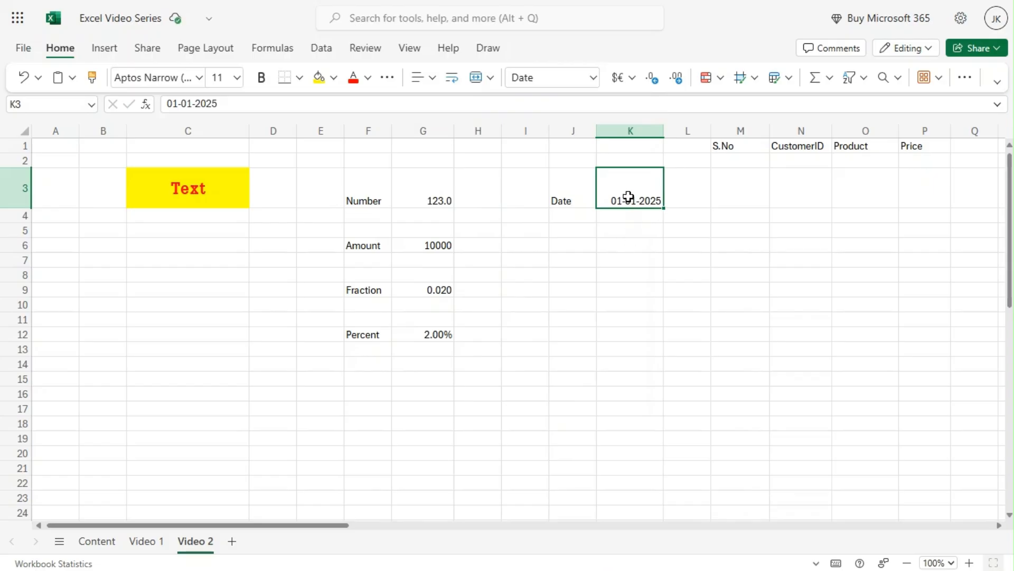
Step: Apply the Long Date format to the date in K3 and widen column K to fit it
click(594, 79)
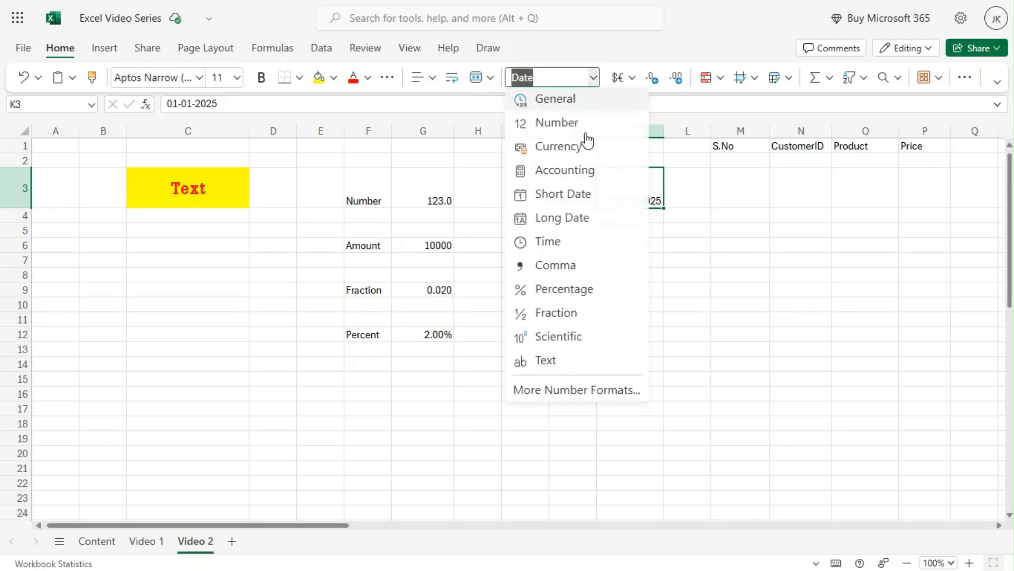
click(567, 220)
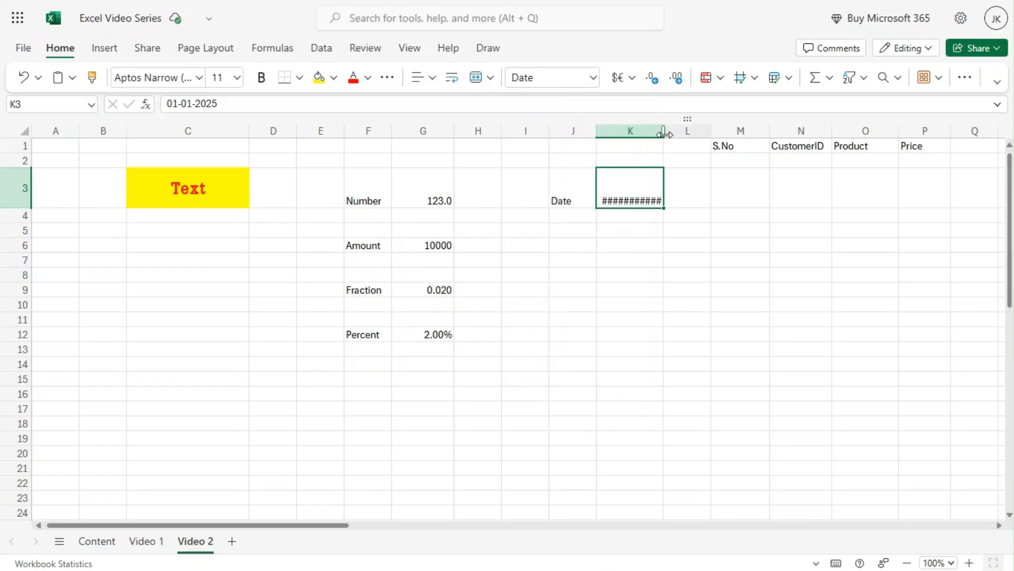
drag(664, 133, 705, 134)
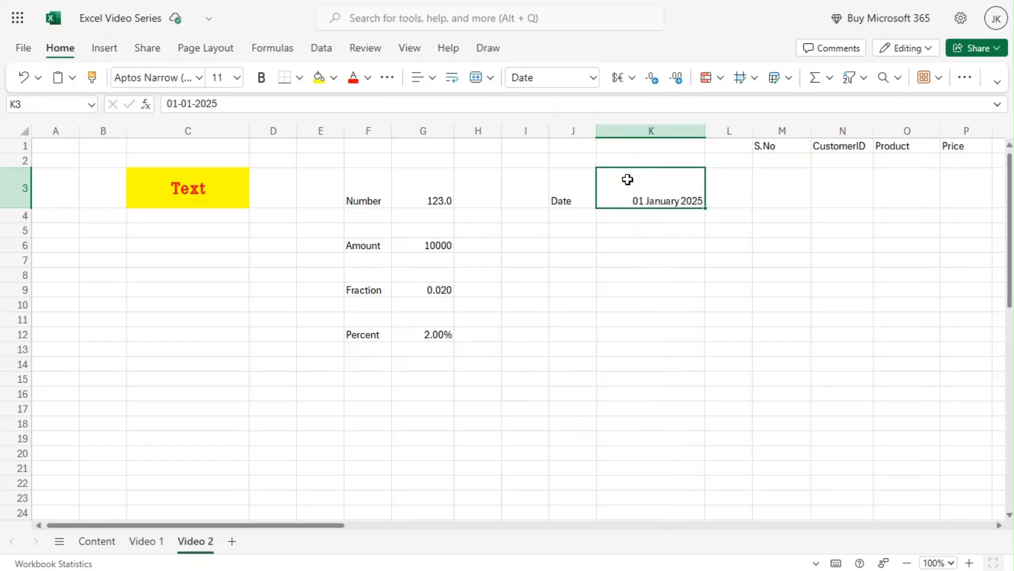
Step: Try the 14 March 2012, 2012-03-14, 14-3-12 and 14.3.12 date types on K3 through the additional number formats, ending with the 14-03-2012 type
click(595, 79)
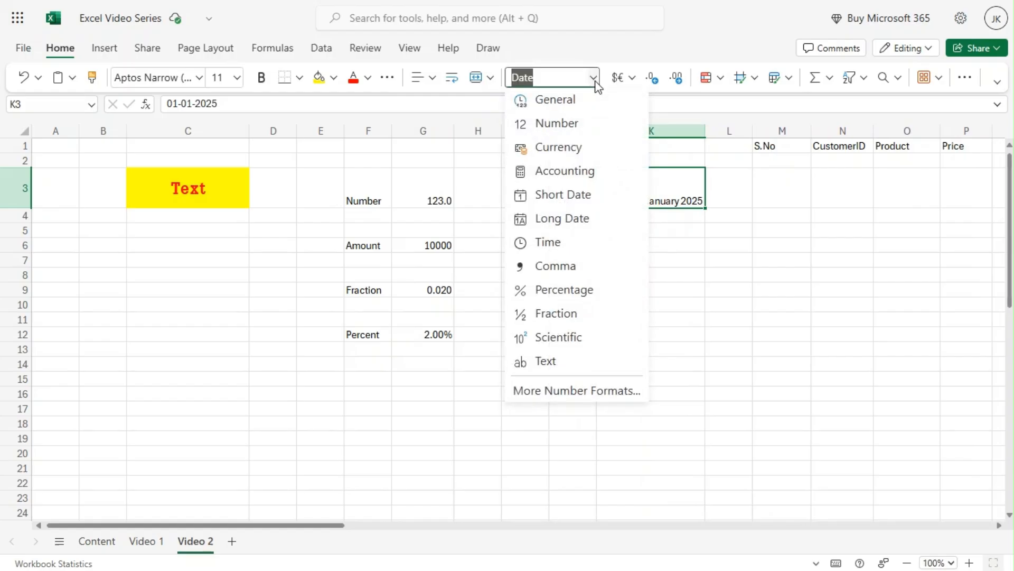
click(559, 392)
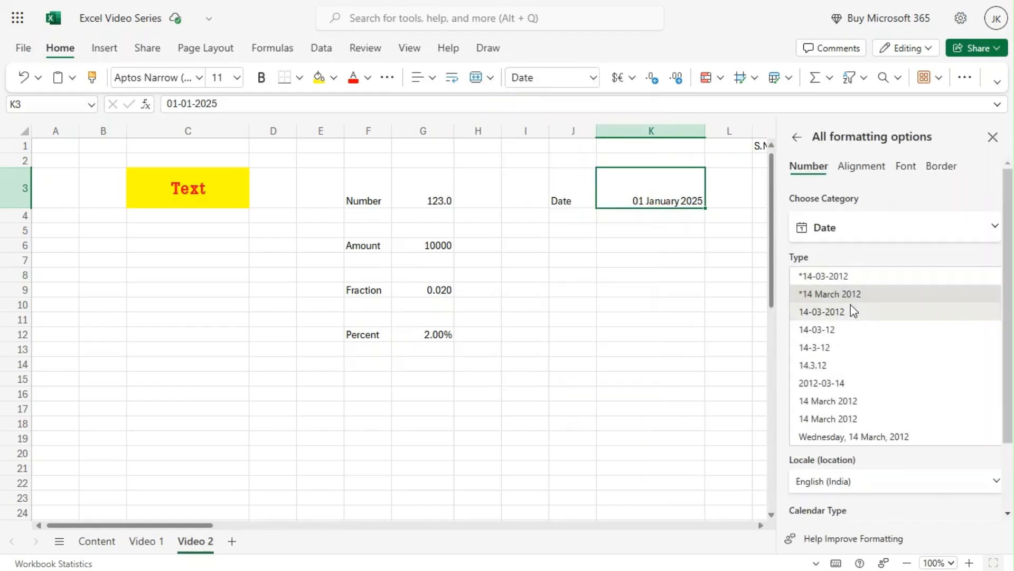
scroll(851, 391, down, 2)
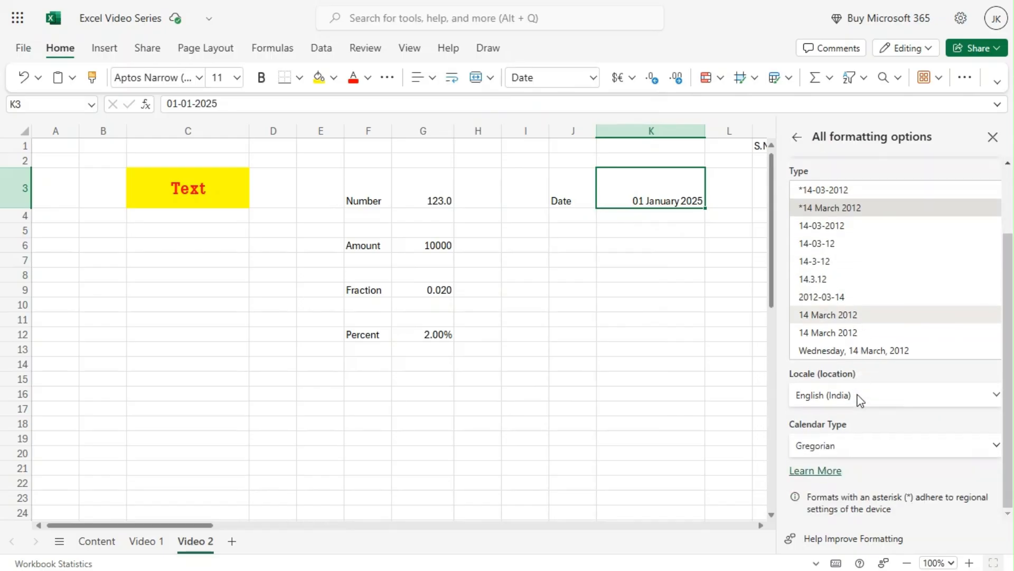
scroll(853, 367, up, 2)
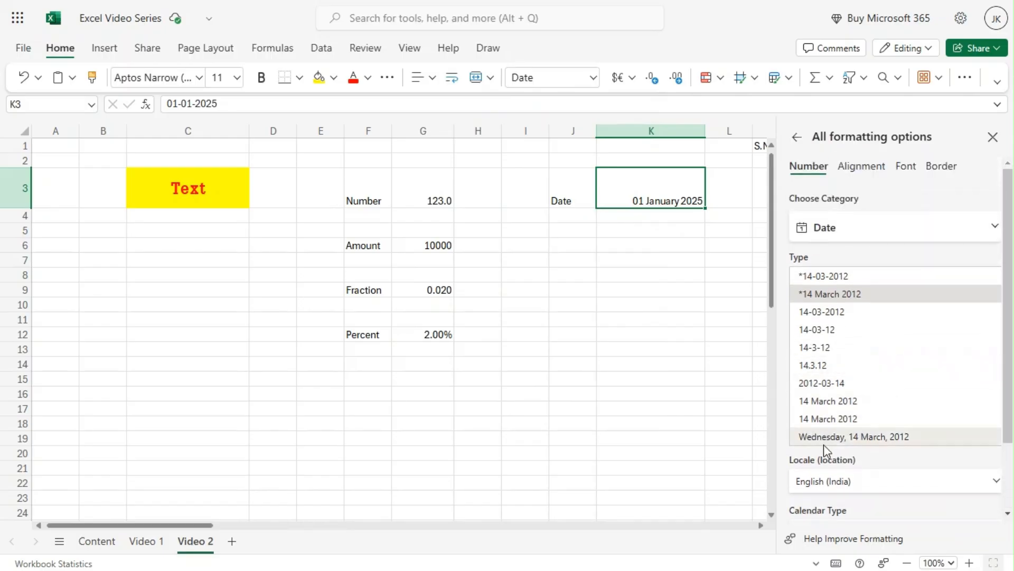
click(822, 419)
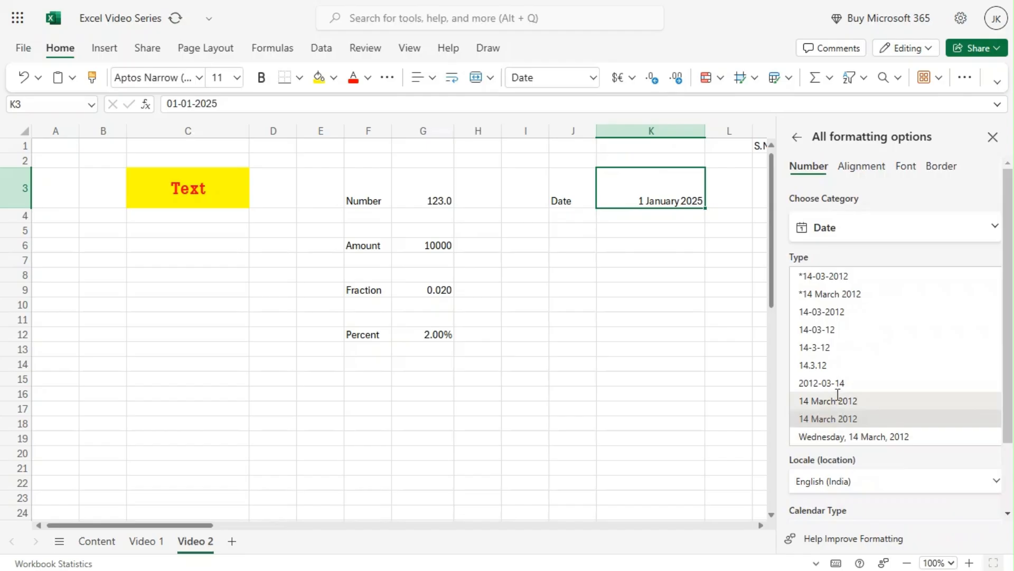
click(834, 383)
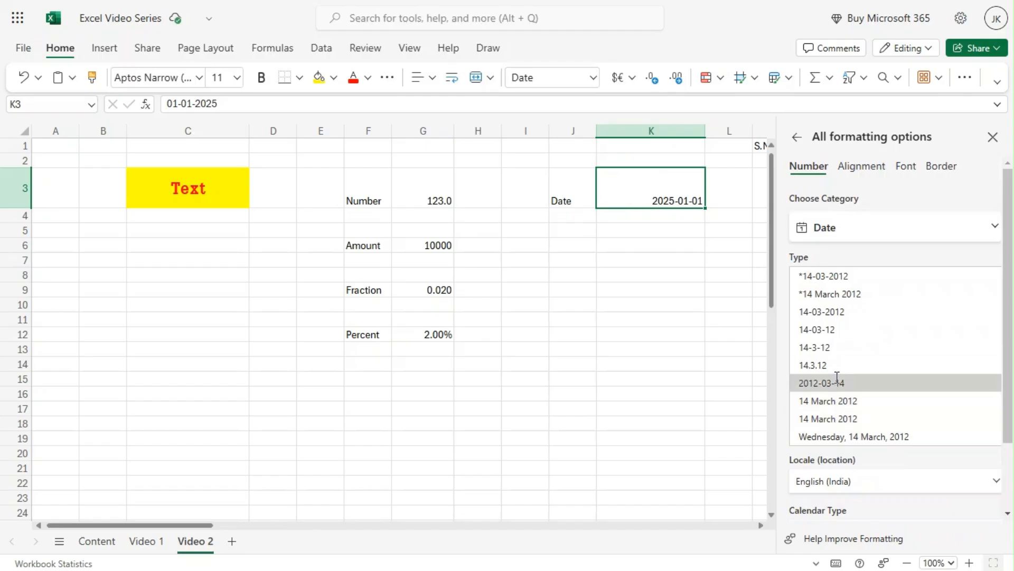
click(819, 346)
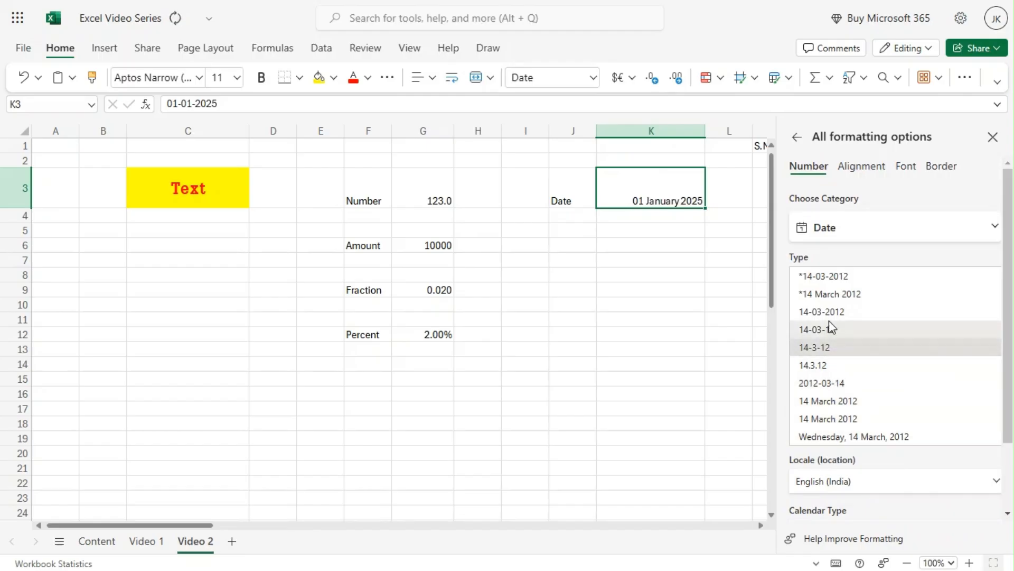
click(825, 363)
click(843, 296)
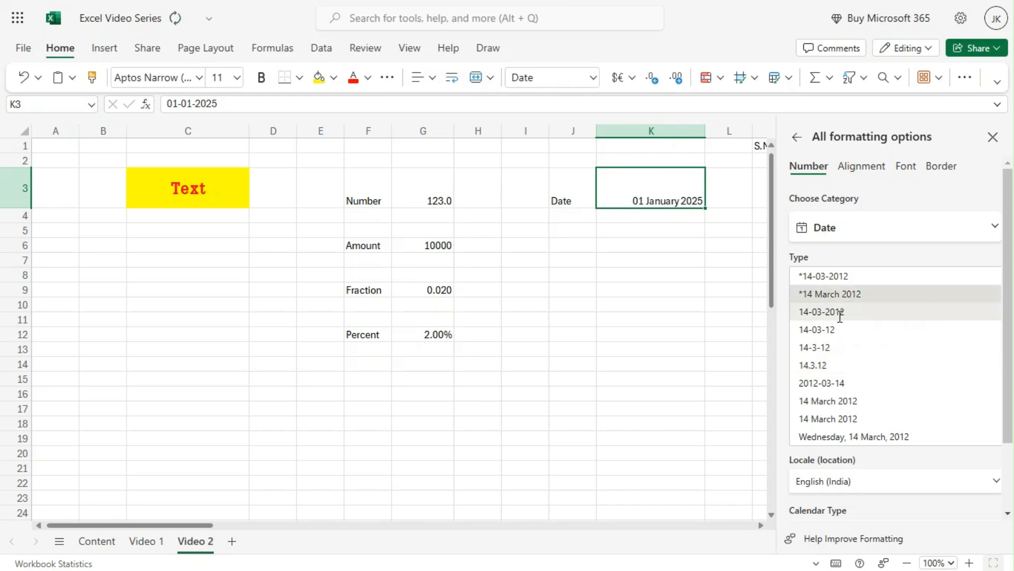
click(840, 316)
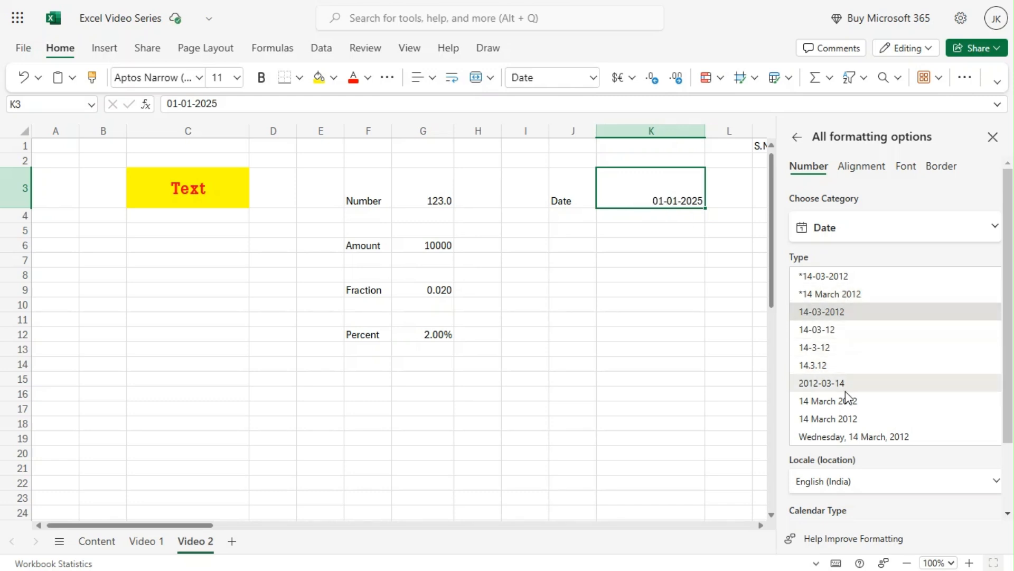
Step: Widen column K to fit the Wednesday, 14 March, 2012 date type on K3, and return K3 to the 14-03-2012 type
scroll(845, 391, down, 2)
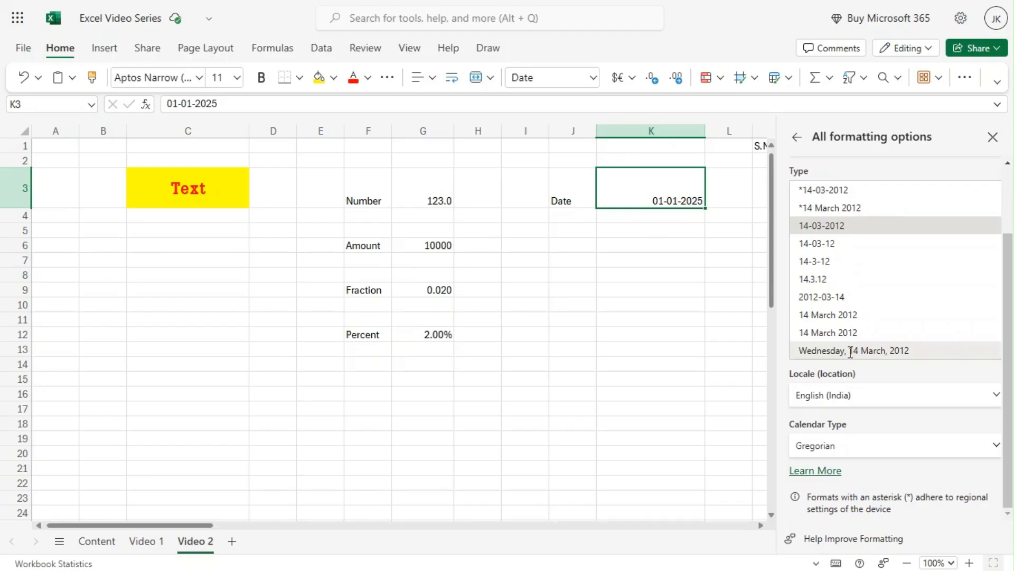
click(850, 351)
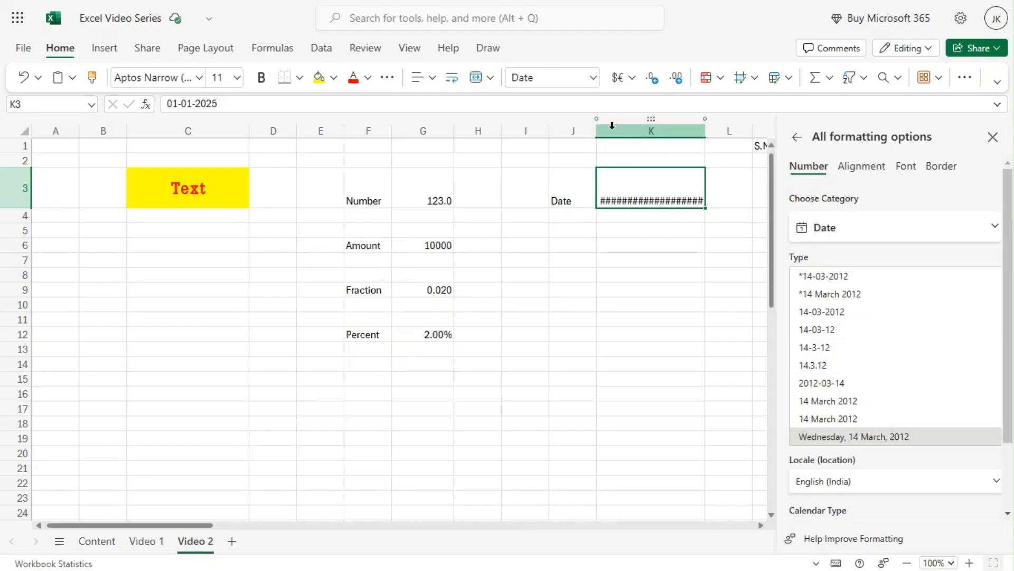
mouse_move(612, 125)
mouse_down()
mouse_move(552, 139)
mouse_move(581, 143)
mouse_move(537, 137)
mouse_move(548, 129)
mouse_move(503, 130)
mouse_move(522, 130)
mouse_up()
drag(663, 131, 705, 131)
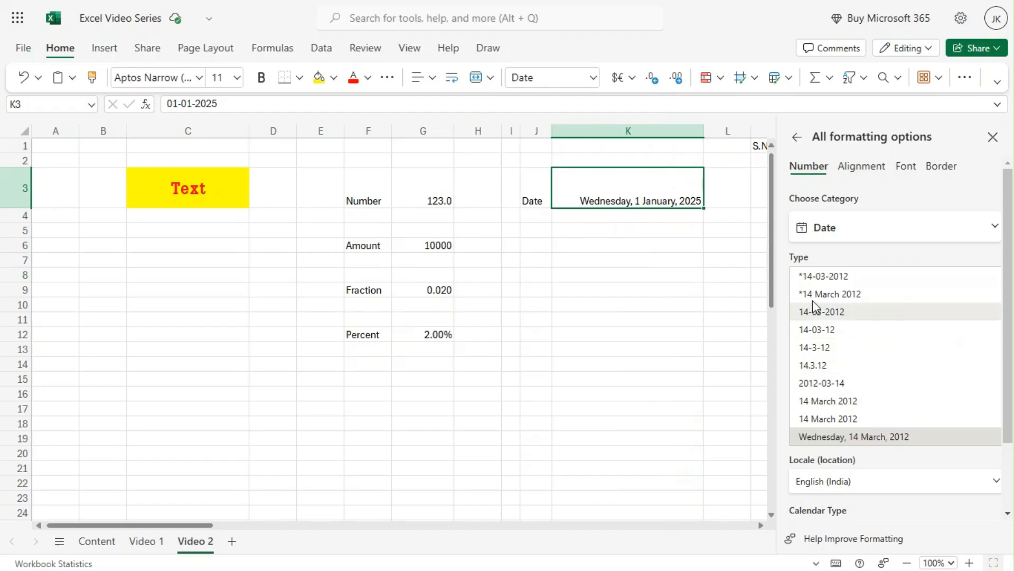
click(829, 312)
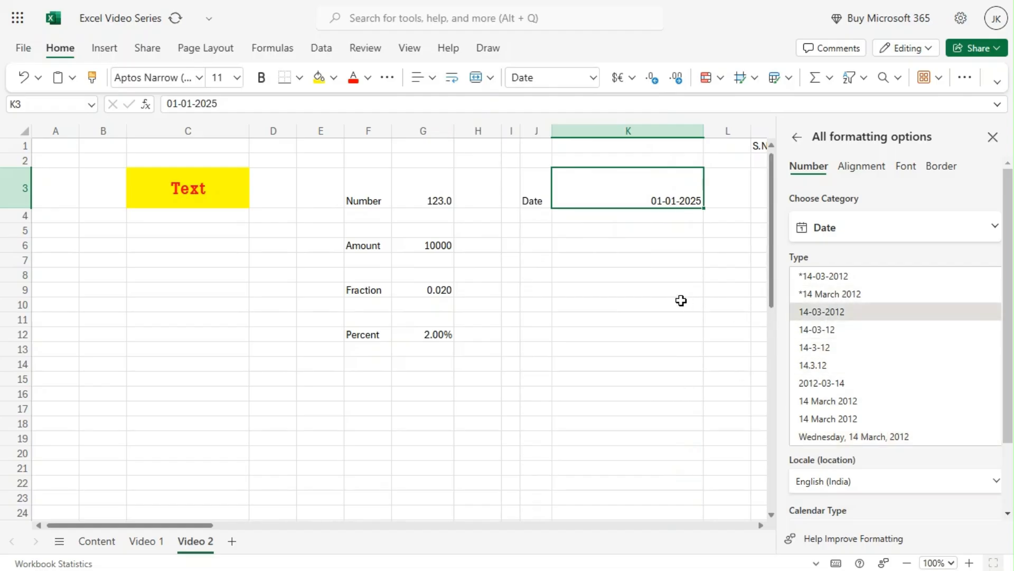
click(993, 138)
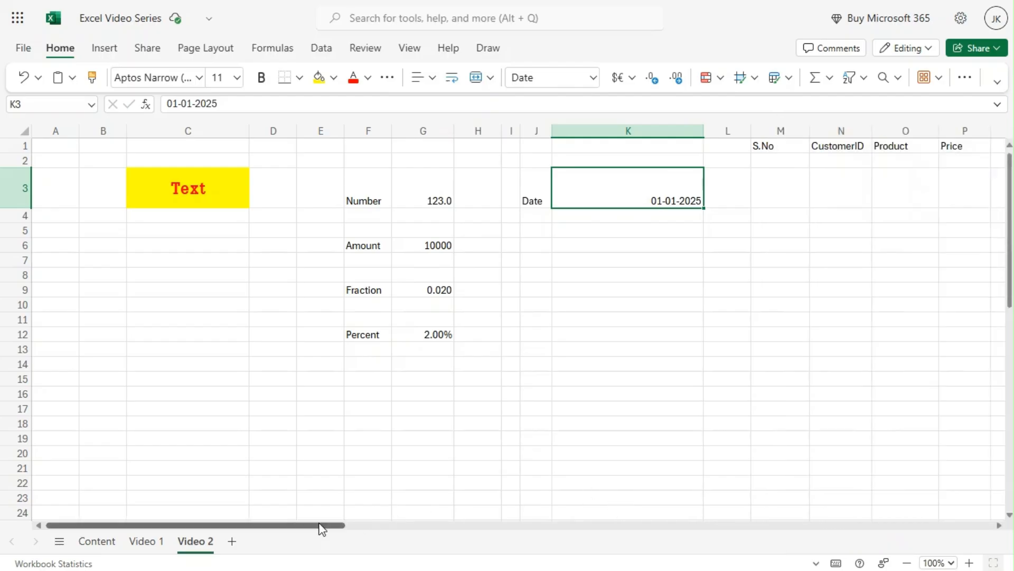
Step: Fill row 2 of the table from M2 with serial number 1, a customer ID, product A and price 2000
drag(320, 526, 450, 528)
click(375, 160)
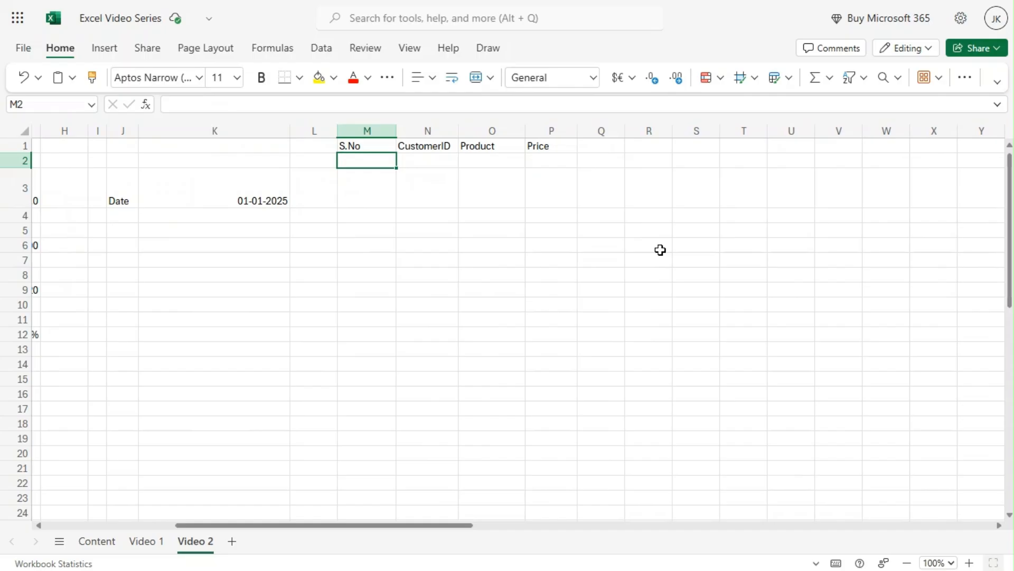
text(1)
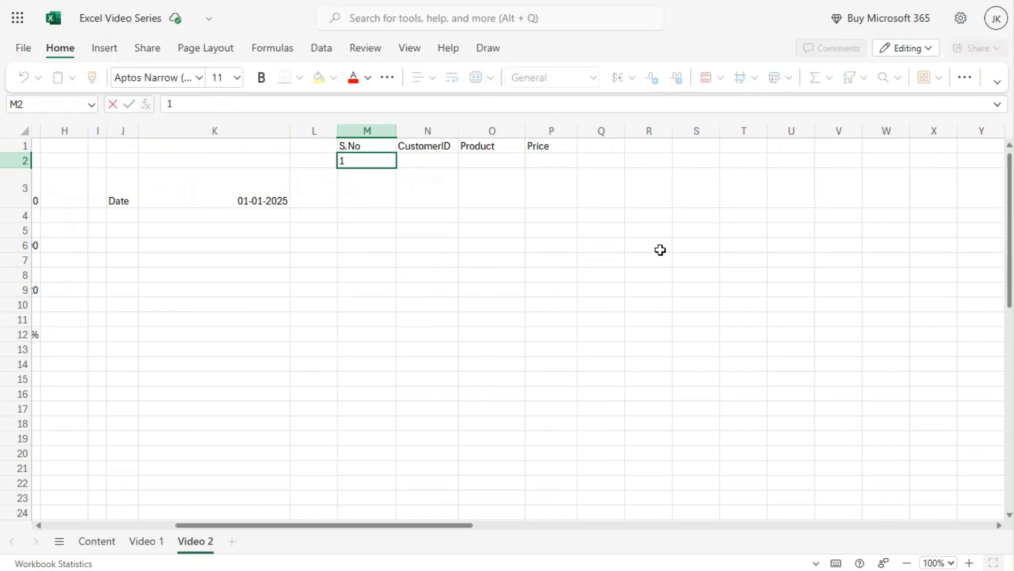
key(Tab)
text(11)
key(Tab)
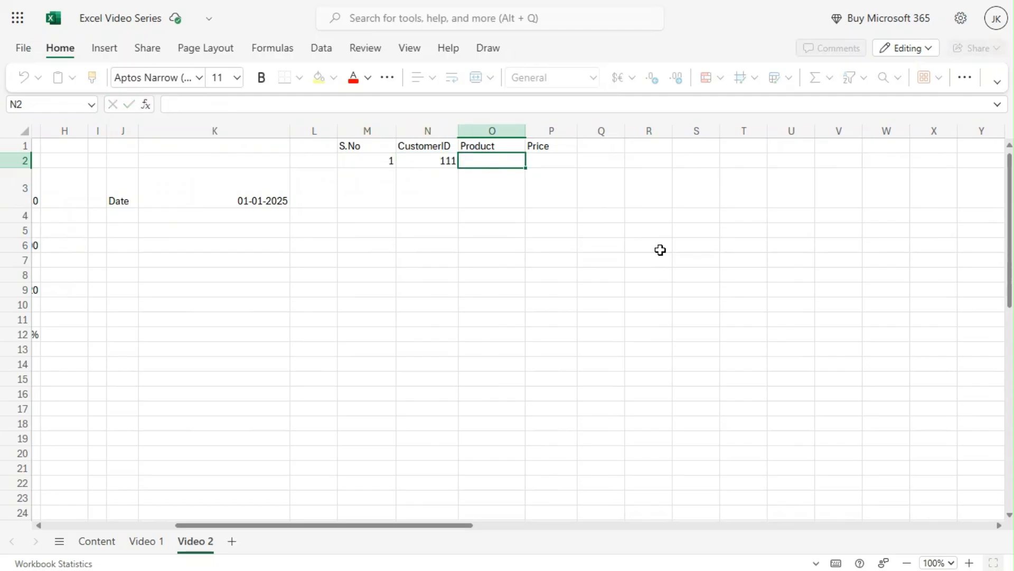
text(A)
key(Tab)
text(2000)
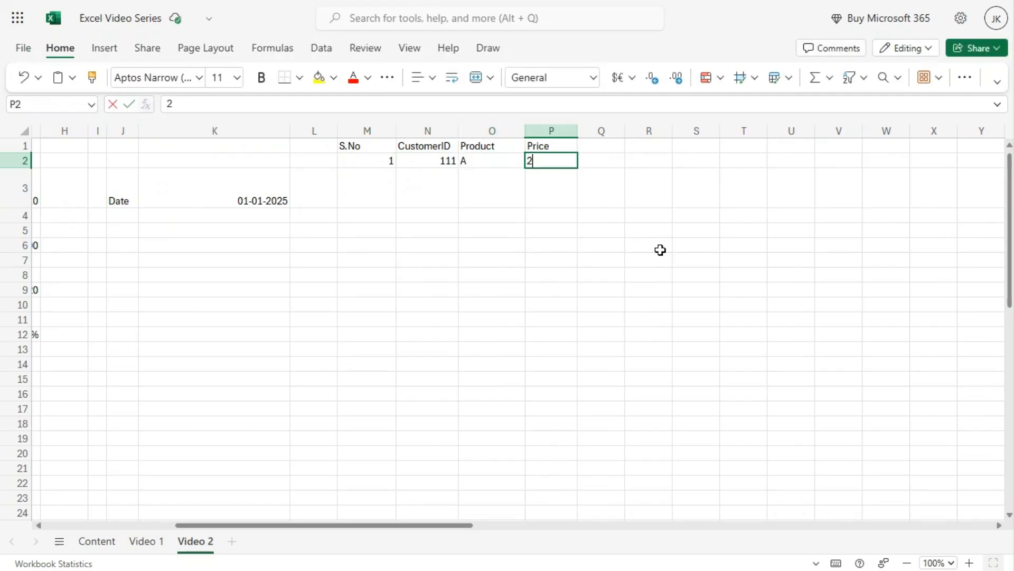
key(Return)
Step: Fill row 3 of the table from M3 with serial number 2, a customer ID, product B and price 3000
key(Left)
key(Left)
key(Left)
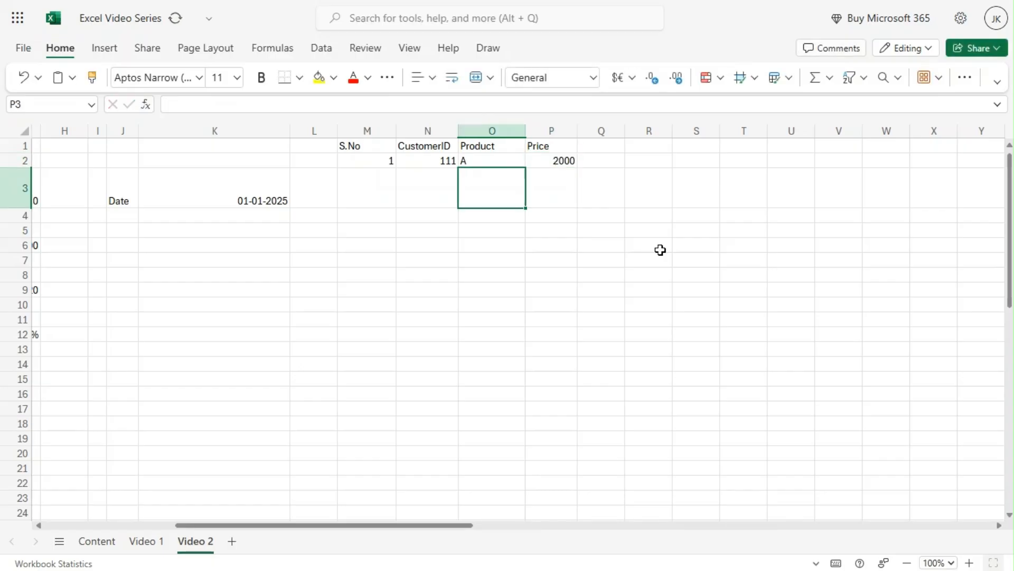
text(2)
key(Tab)
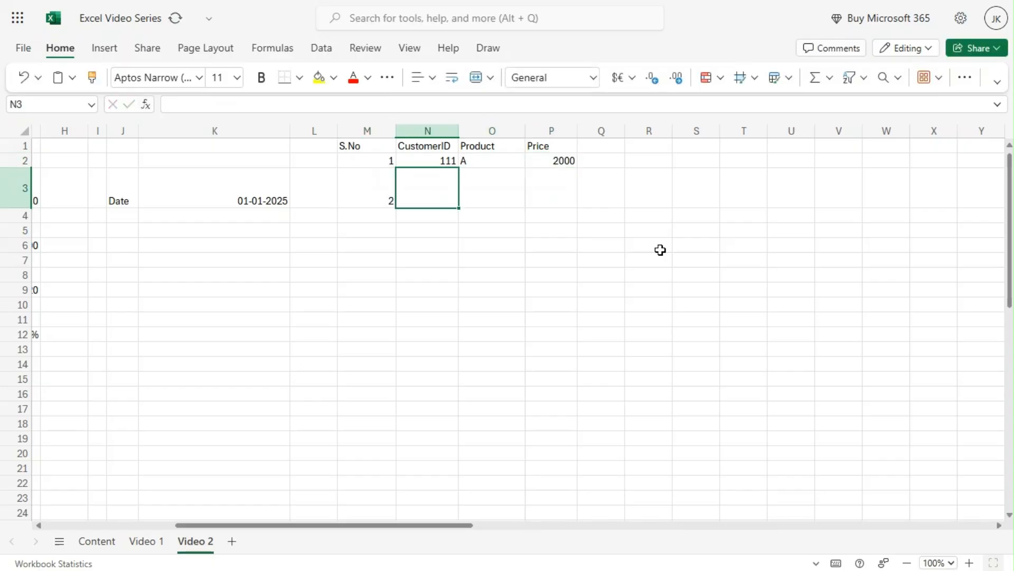
text(121)
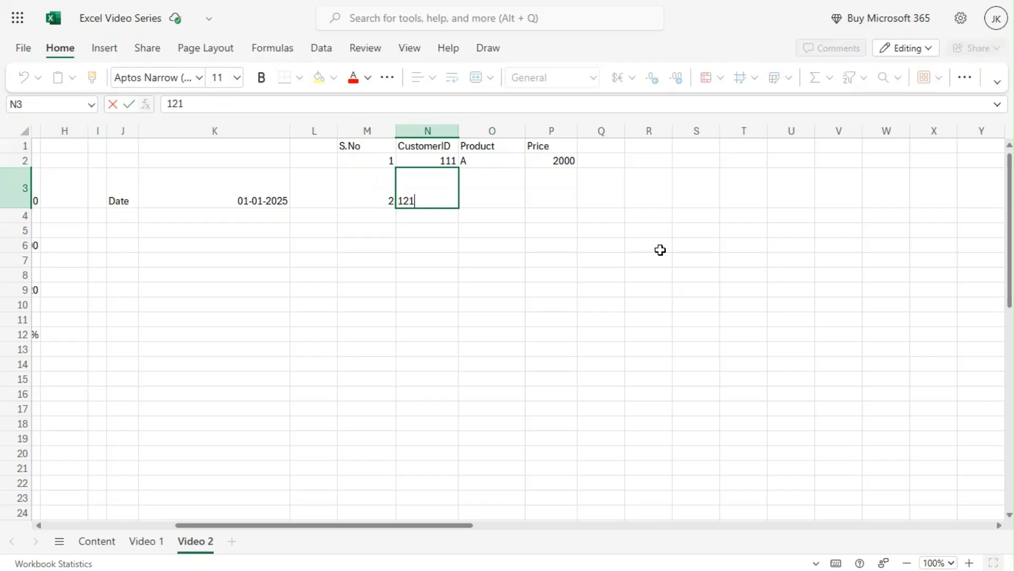
key(Tab)
text(B)
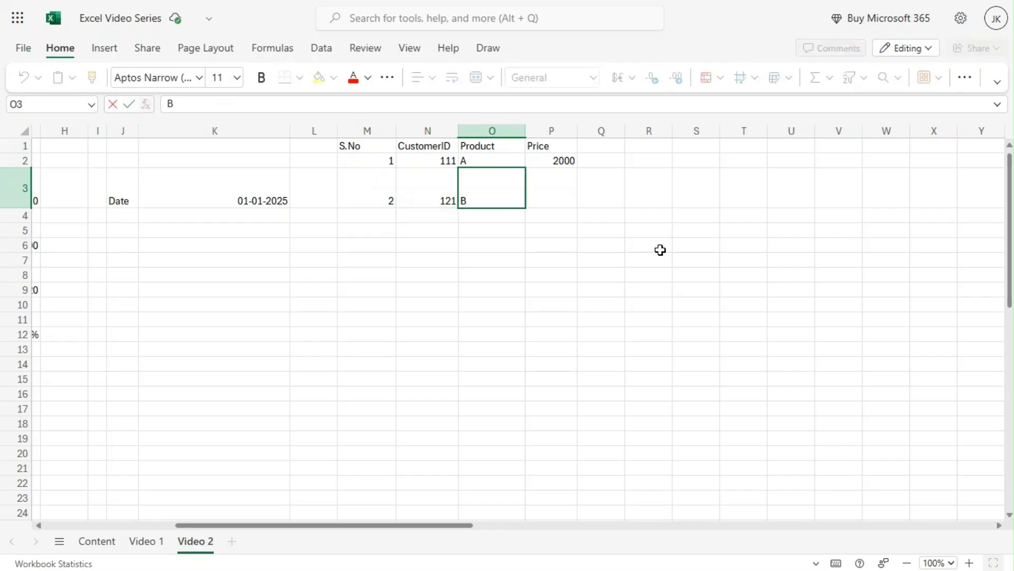
key(Tab)
text(3000)
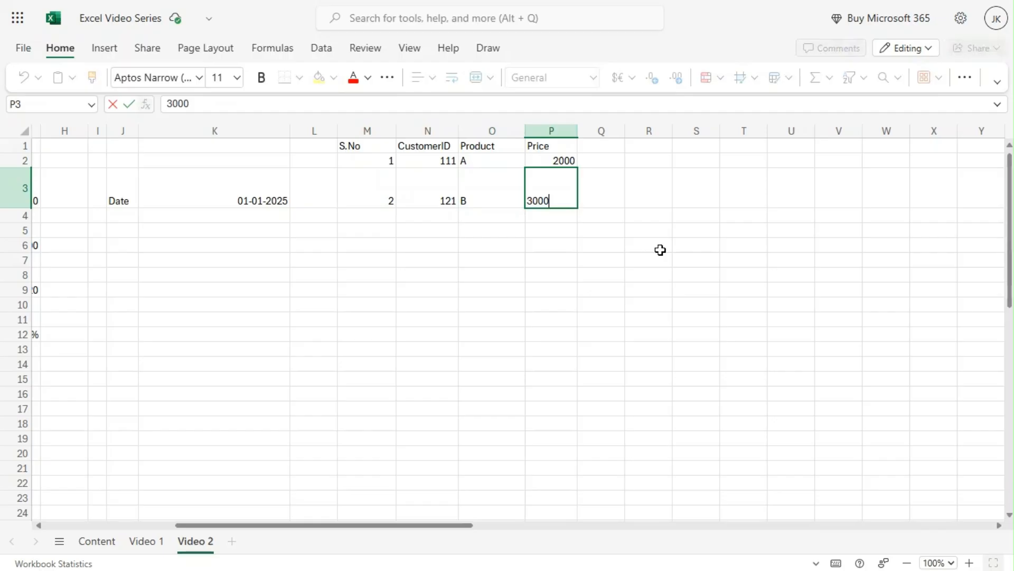
key(Return)
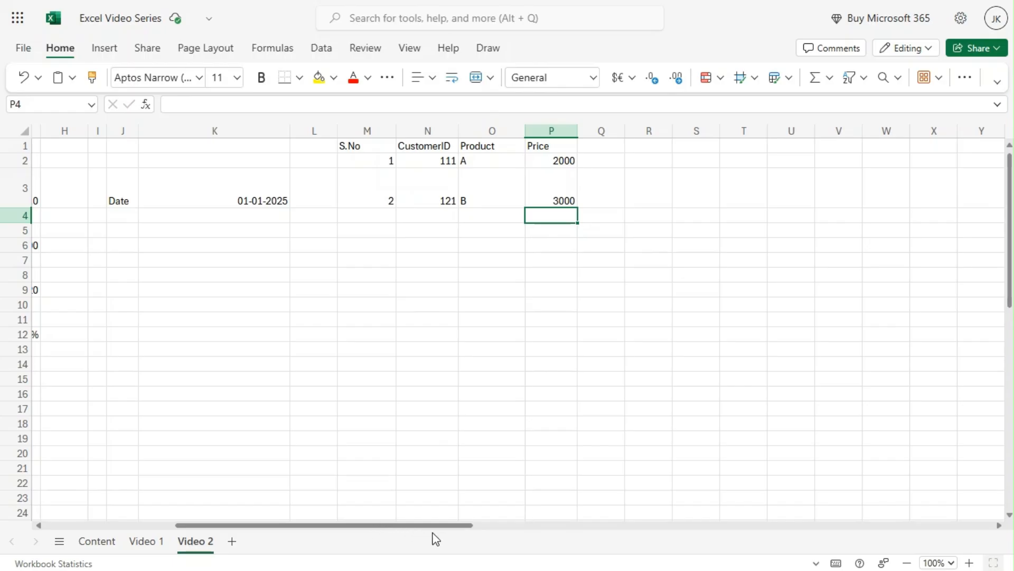
Step: Bring the S.No to Price table into view and highlight rows 2 and 3 in turn to examine its records
click(331, 425)
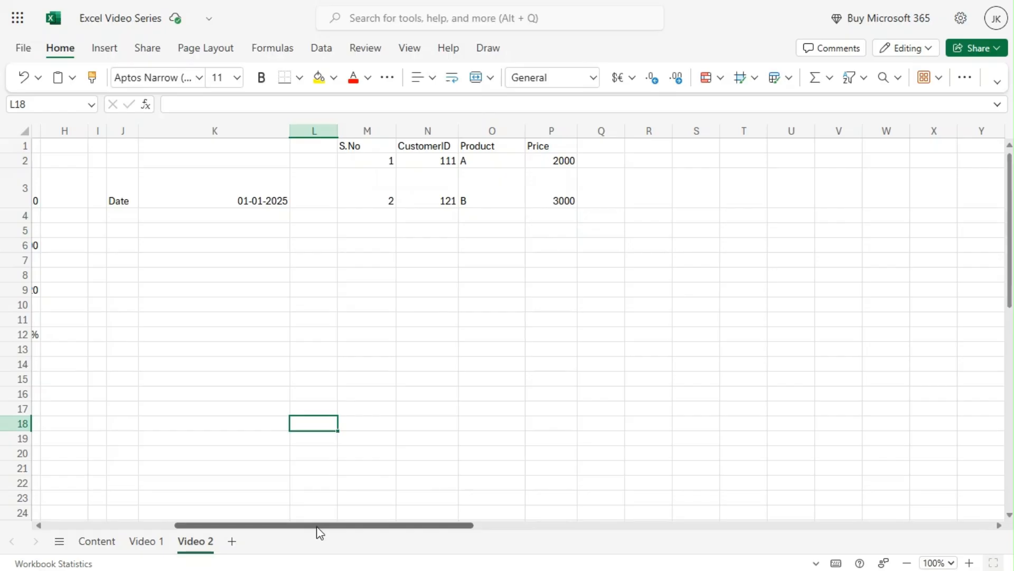
drag(317, 525, 410, 530)
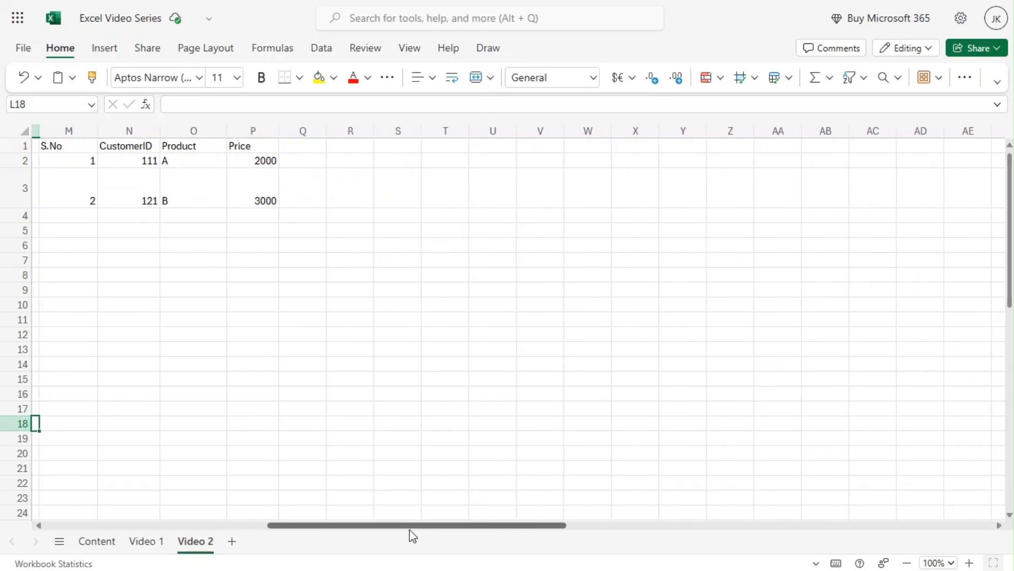
click(18, 160)
click(22, 187)
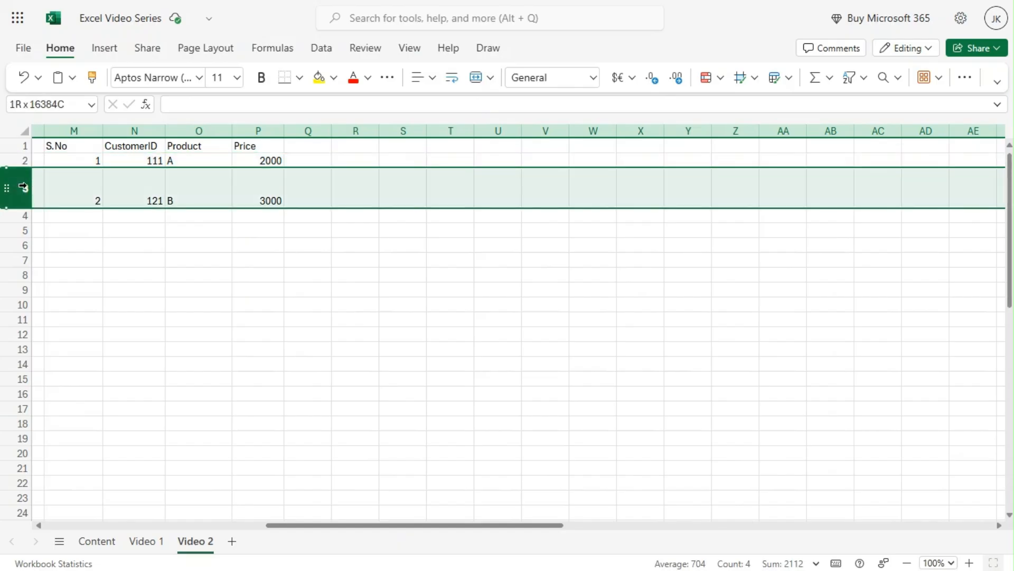
click(276, 233)
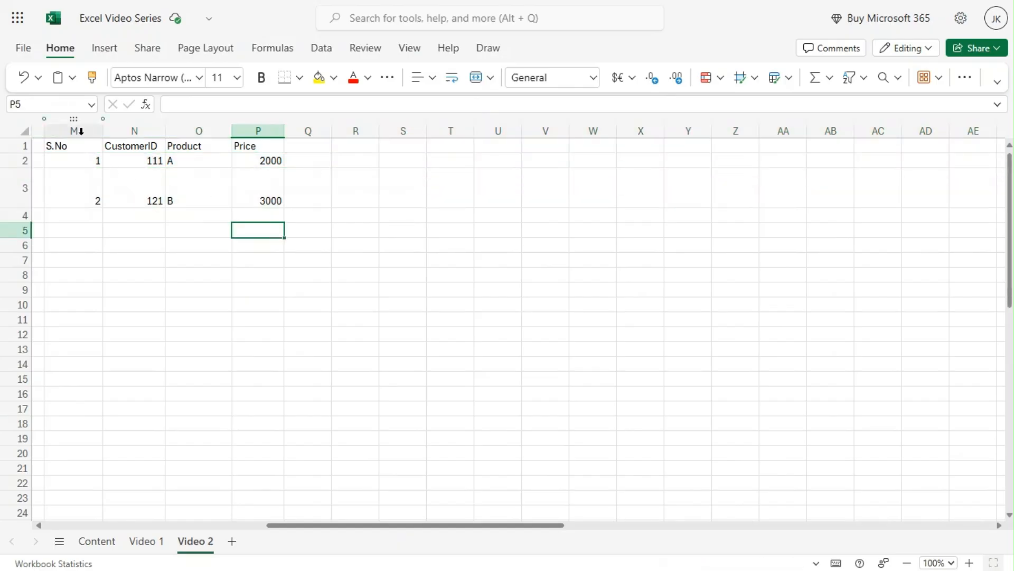
Step: Highlight the S.No, CustomerID, Product and Price columns one by one, and the second record's cells M3:P3
click(75, 130)
click(151, 130)
click(177, 131)
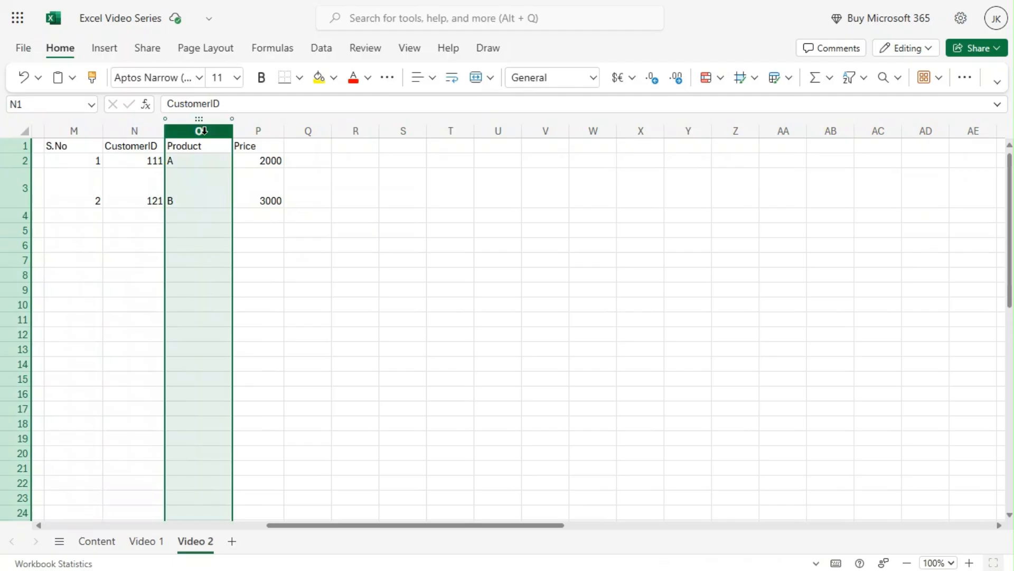
click(253, 131)
drag(85, 191, 271, 184)
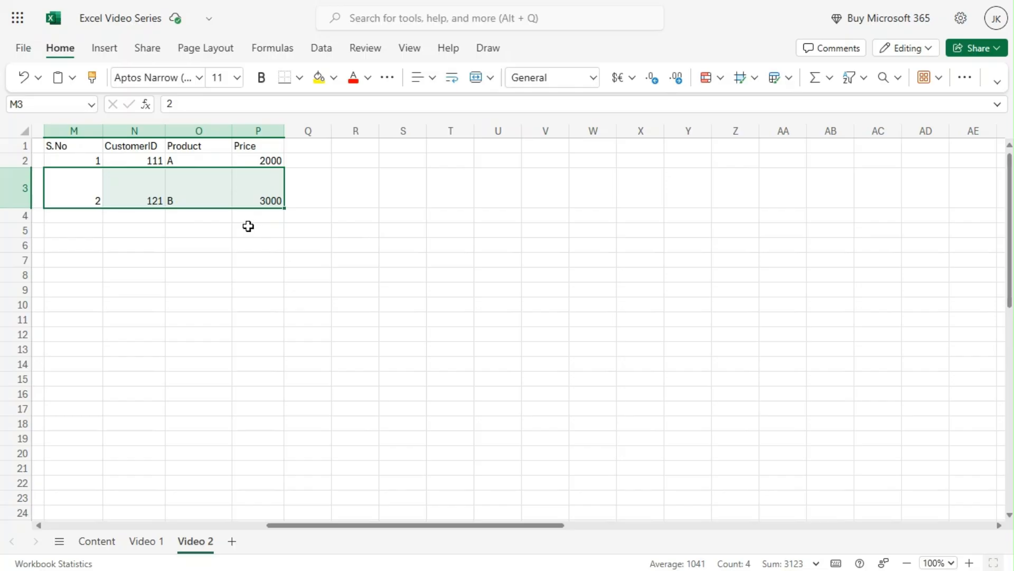
Step: Examine what each table field holds by highlighting columns M through P individually, revisiting CustomerID, Product and Price, and clear the column highlight
click(120, 130)
click(63, 129)
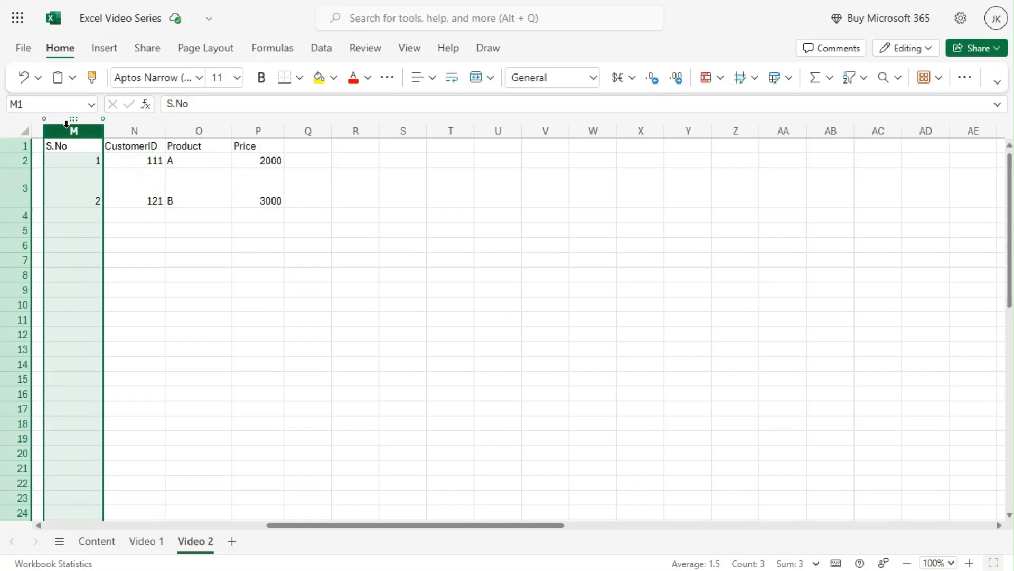
click(127, 125)
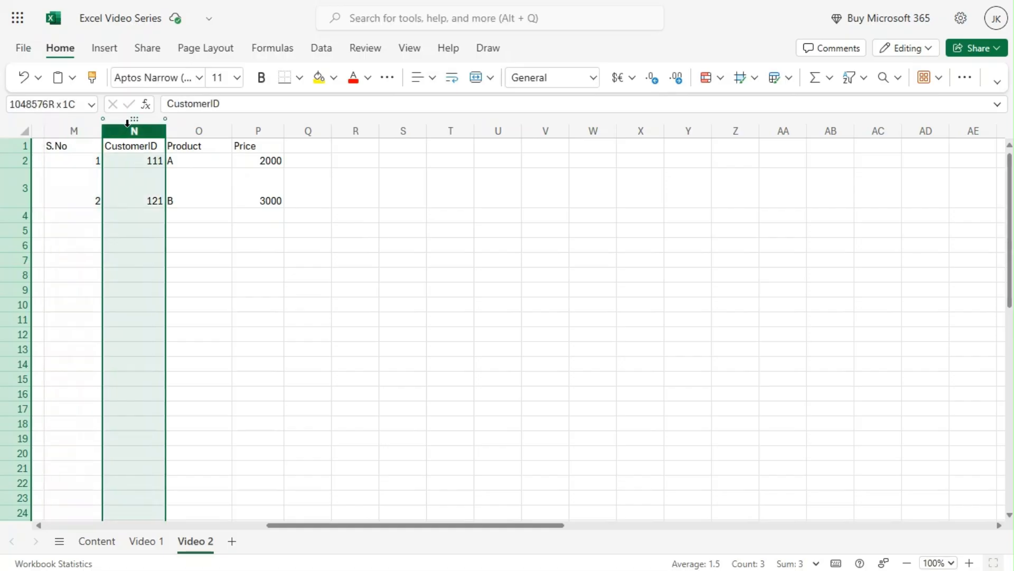
click(198, 129)
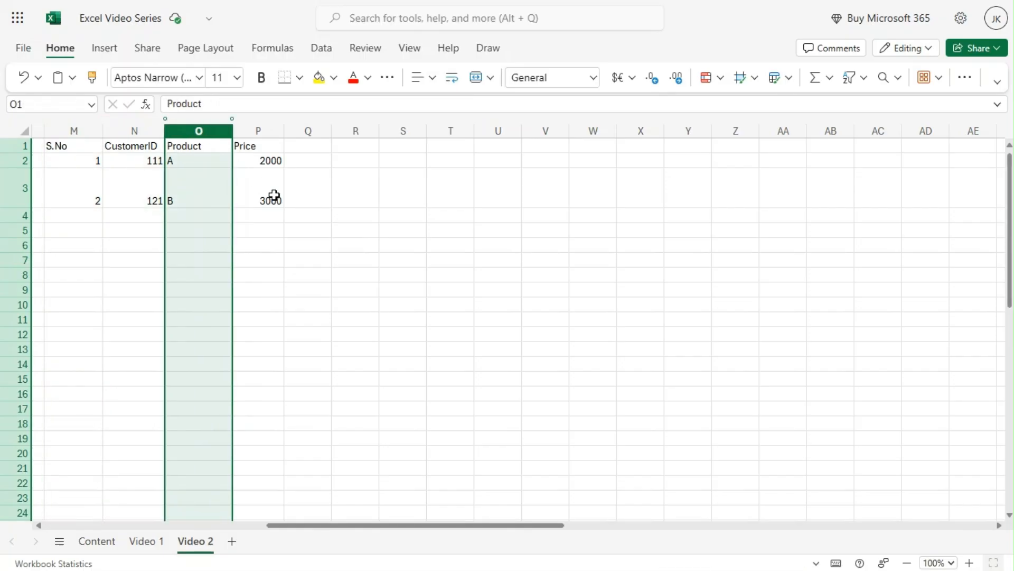
click(262, 126)
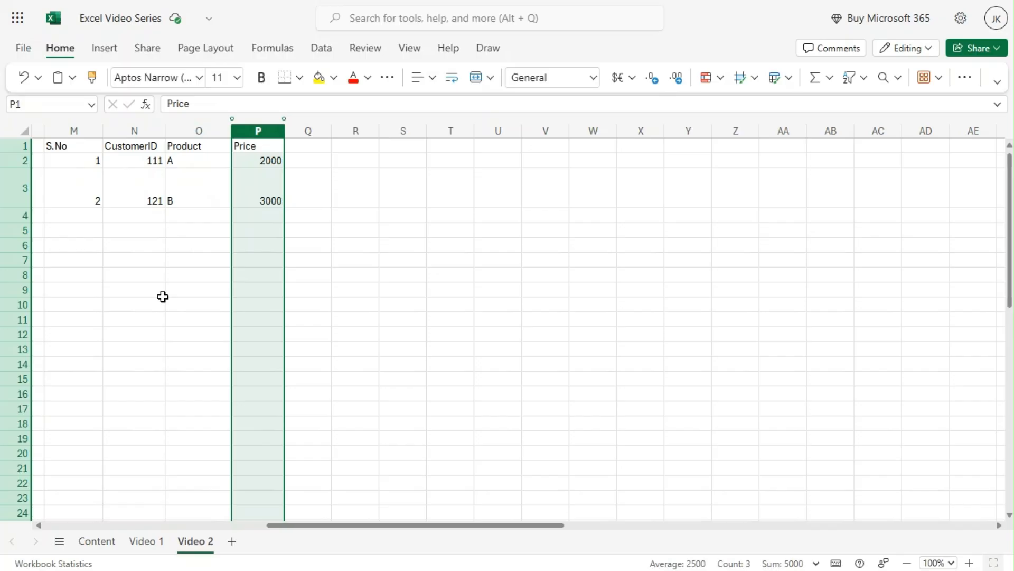
click(134, 131)
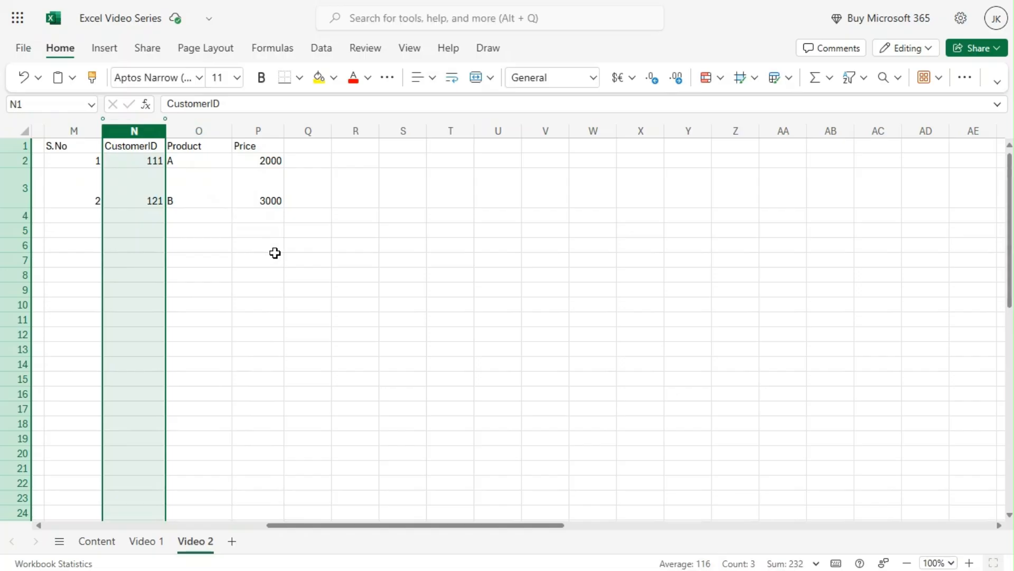
click(206, 128)
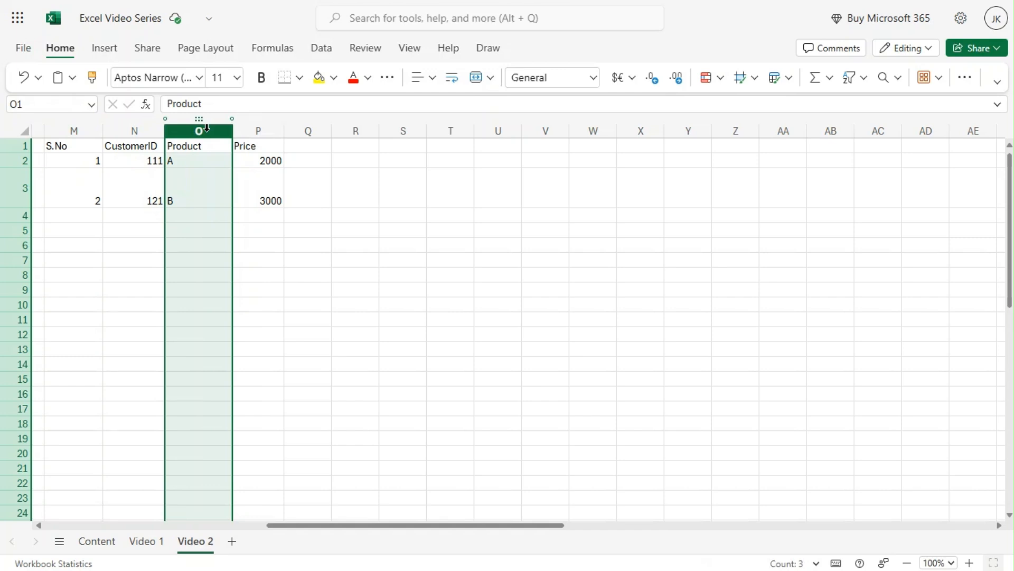
click(260, 129)
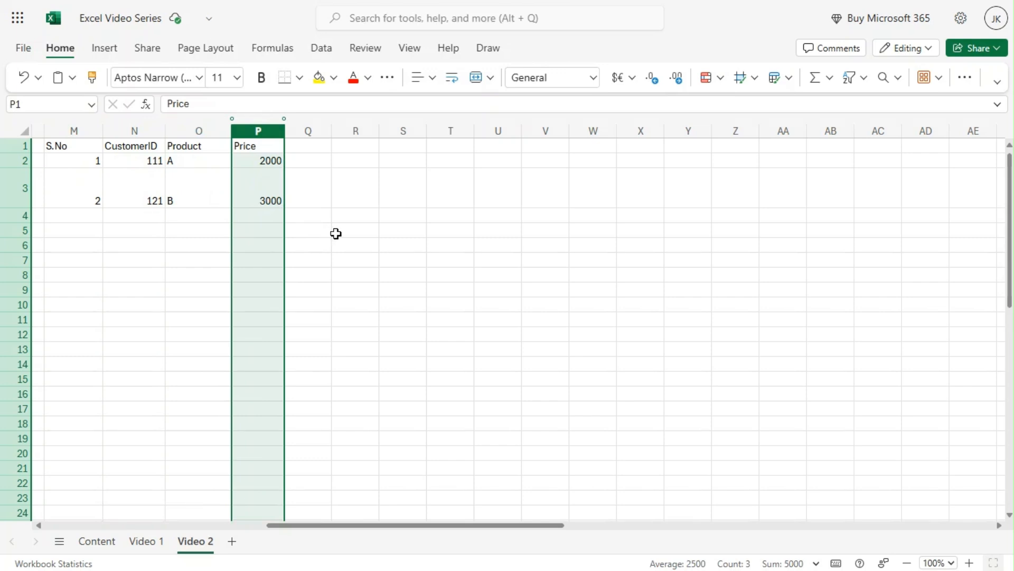
click(141, 262)
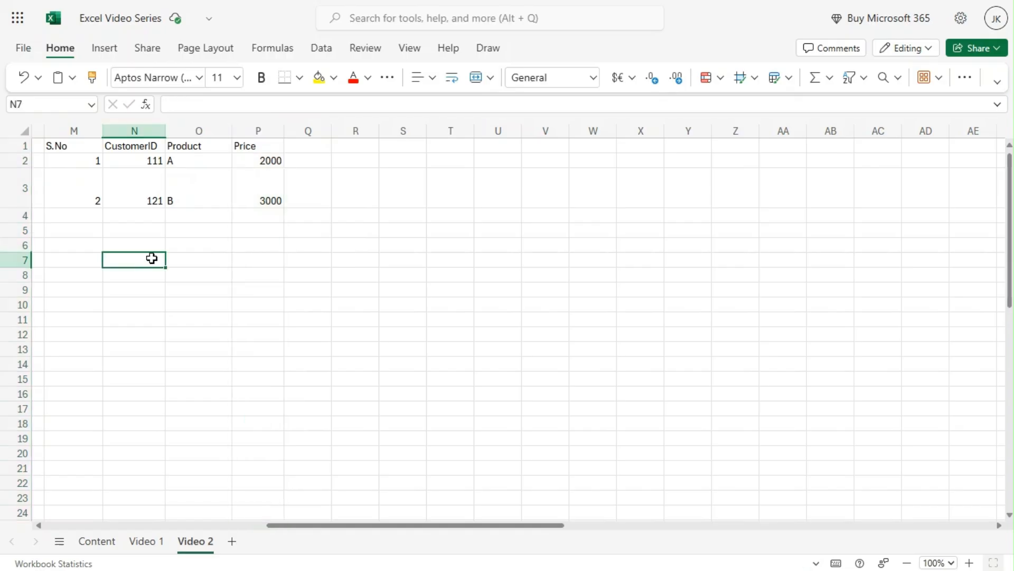